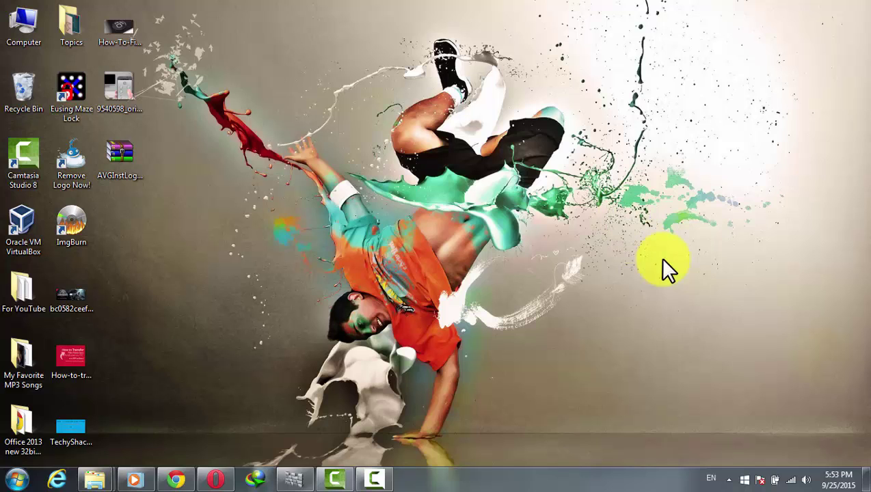
Step: Launch Opera, load paypal.com and begin a Personal Account sign-up
right_click(620, 212)
left_click(533, 294)
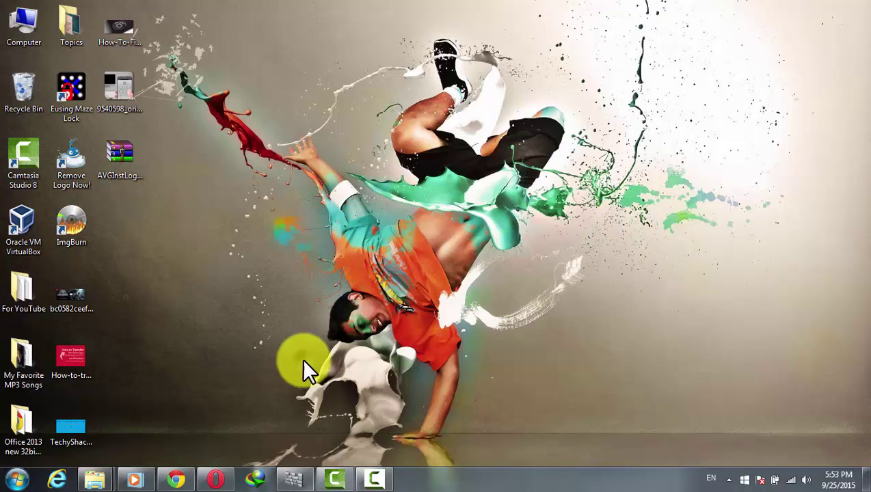
left_click(213, 478)
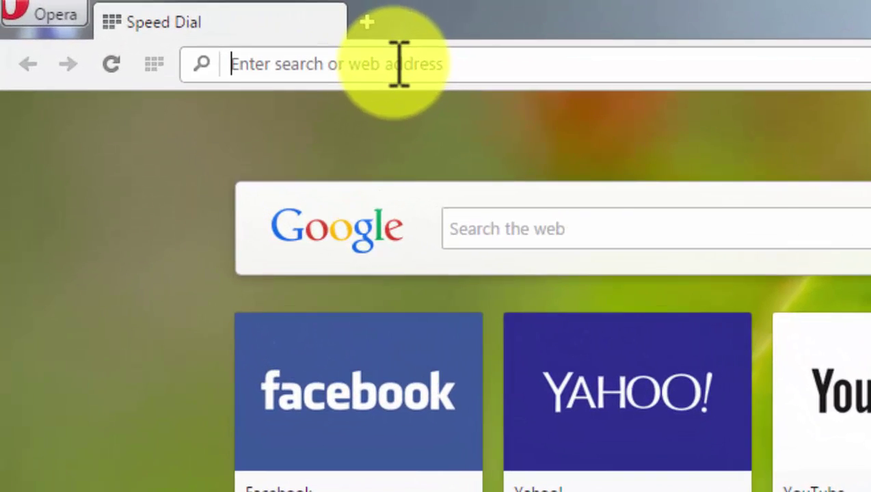
type("pay")
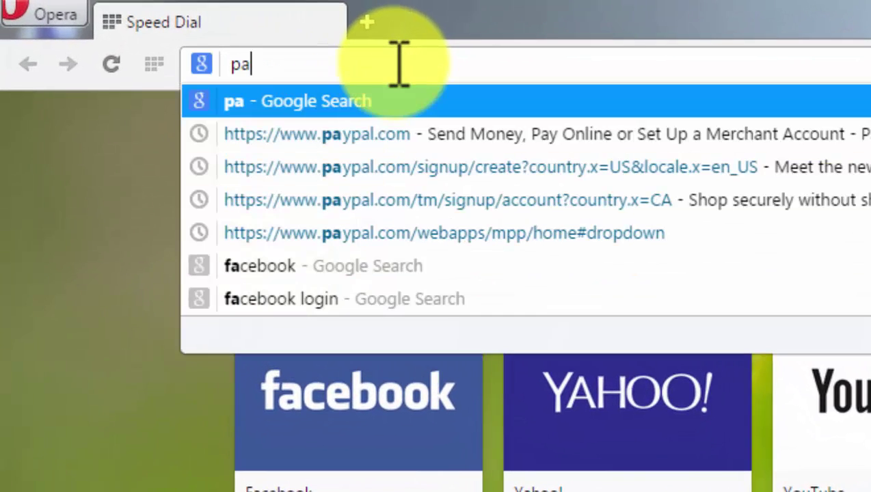
key("Down")
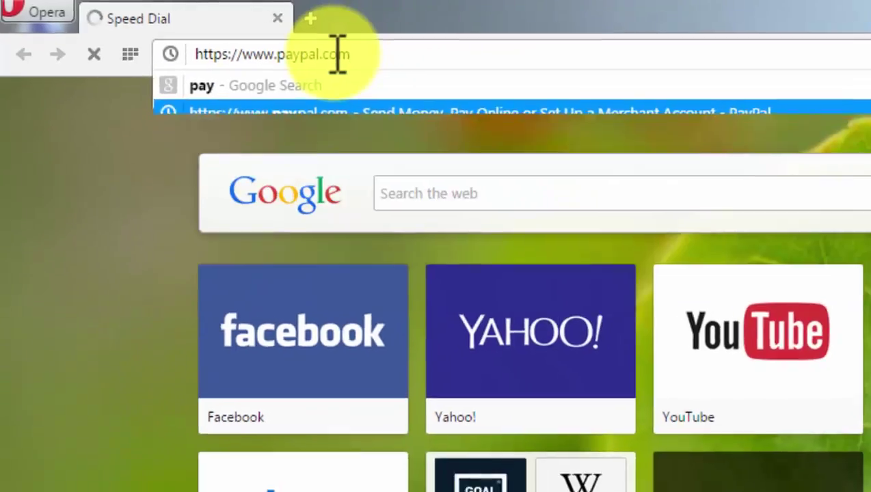
key("Return")
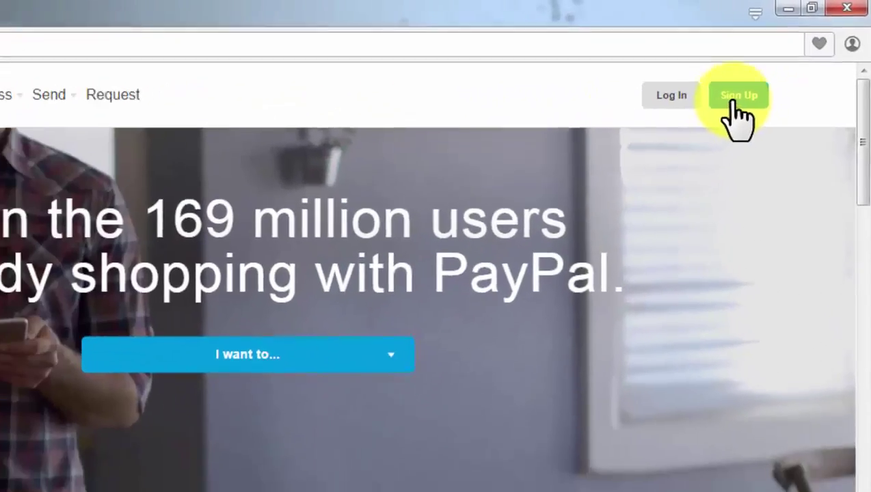
left_click(762, 79)
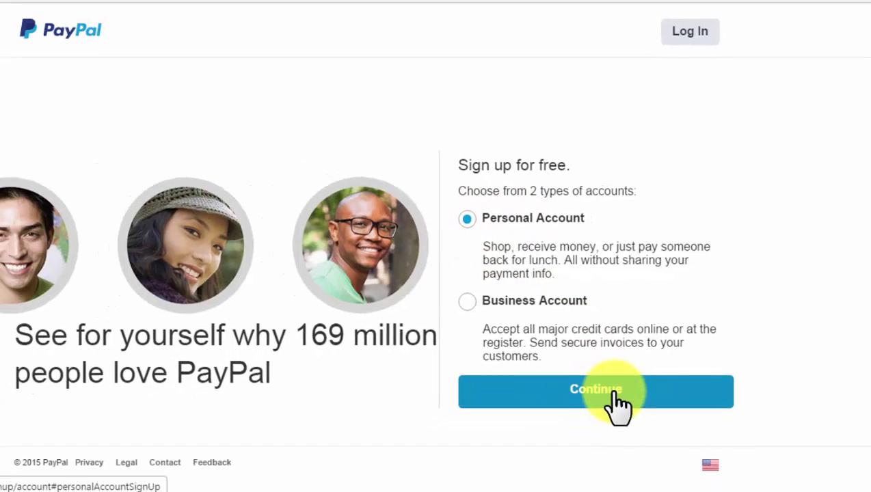
left_click(615, 393)
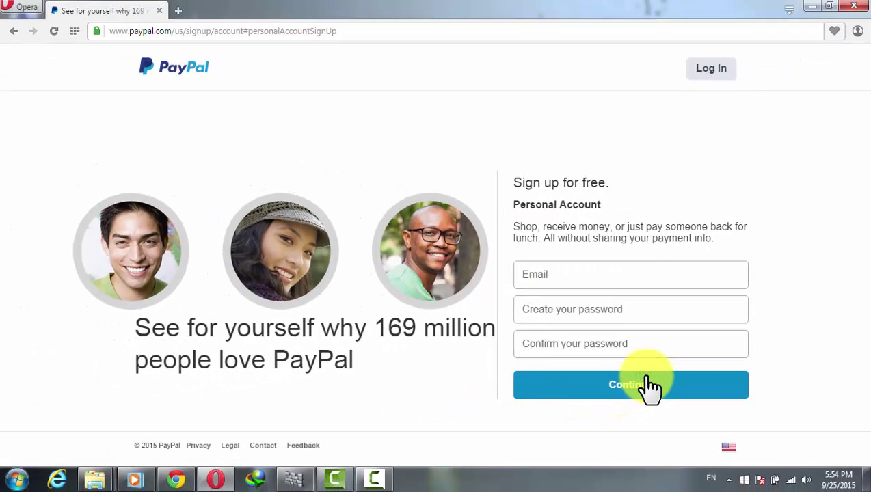
Step: Pick Canada from the footer country list under Americas
left_click(729, 448)
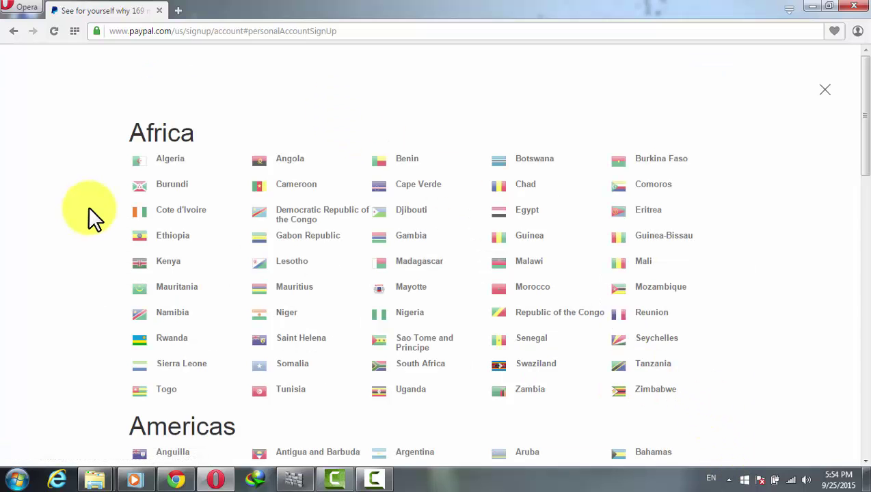
scroll(87, 206, "down", 3)
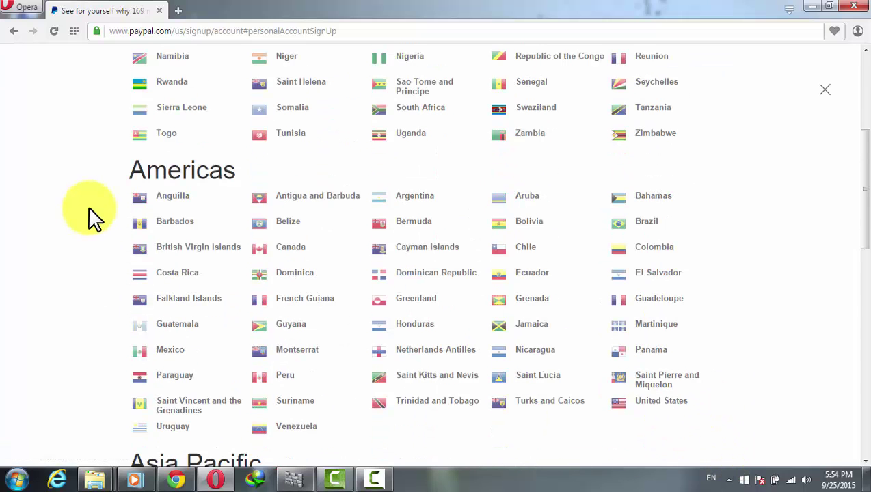
left_click(292, 250)
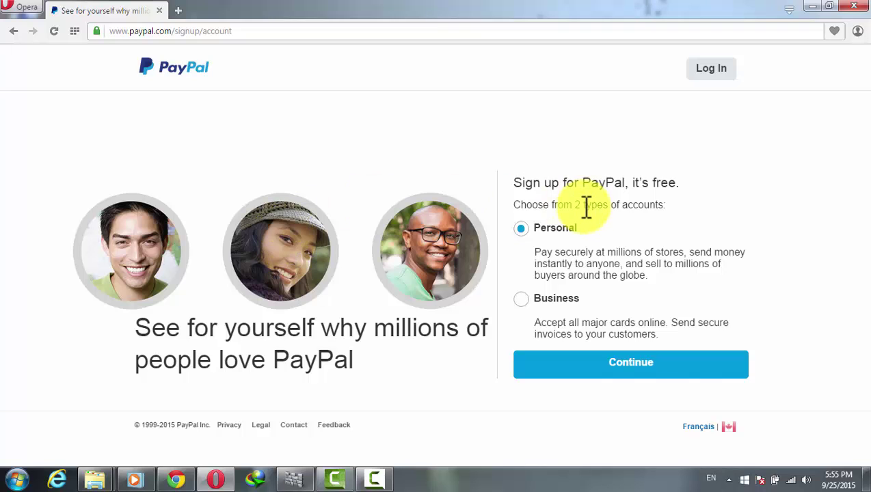
Step: Continue with a Canadian personal account and enter the email address
left_click(619, 352)
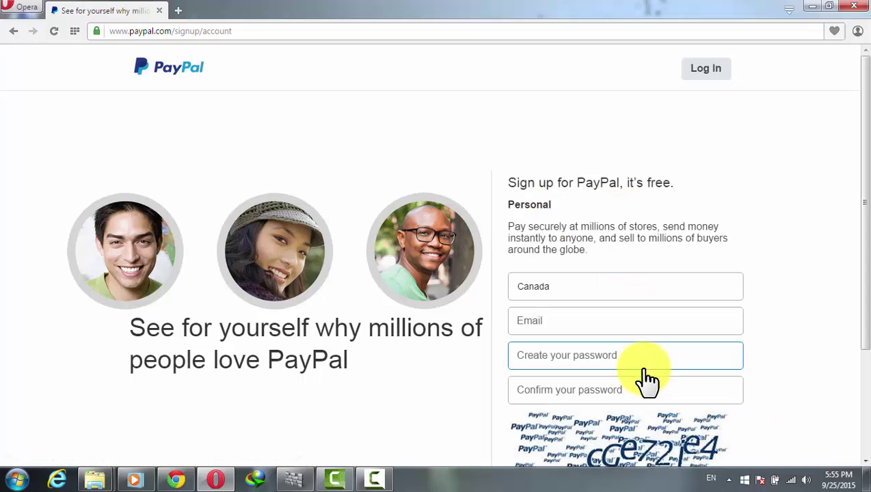
left_click(569, 321)
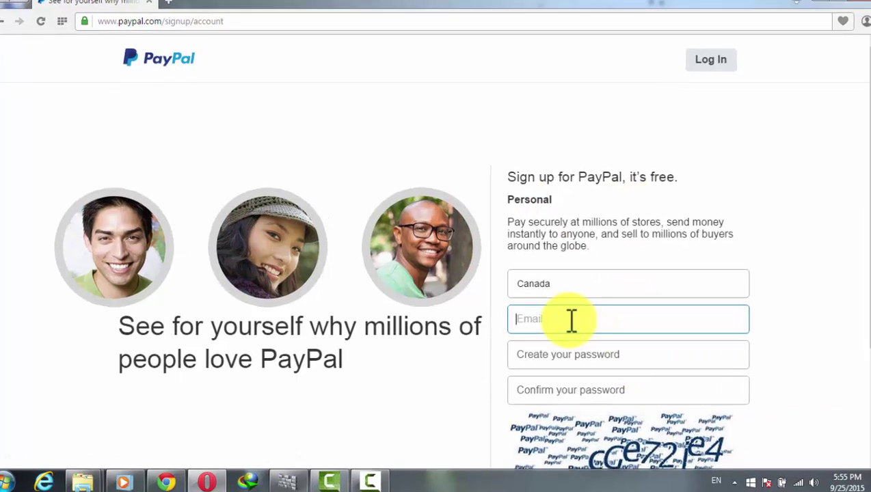
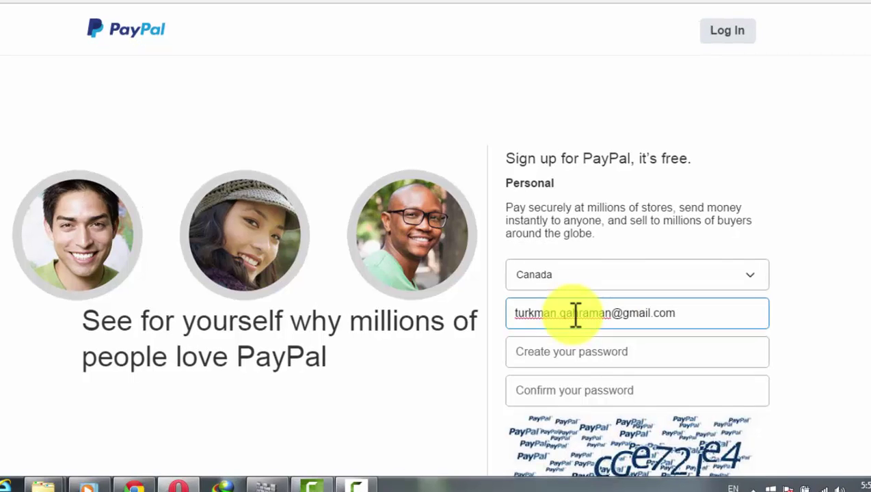
key("Tab")
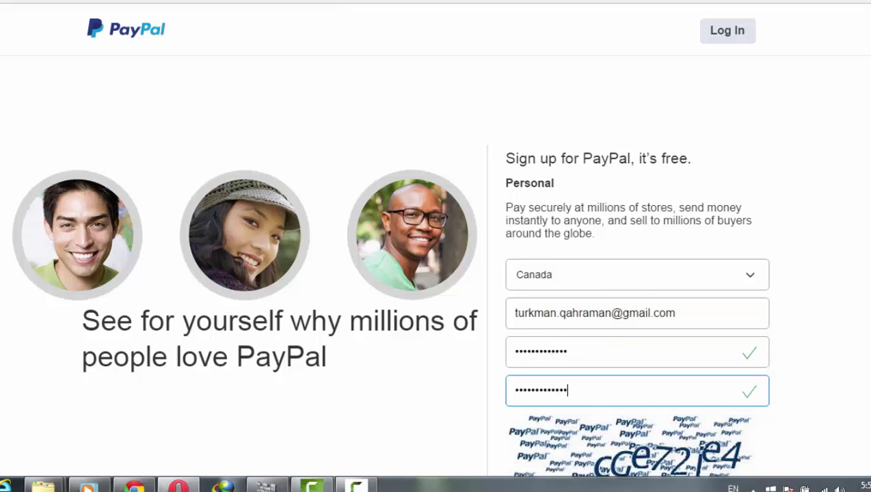
Step: Enter the captcha security code and submit the sign-up details
scroll(576, 356, "down", 2)
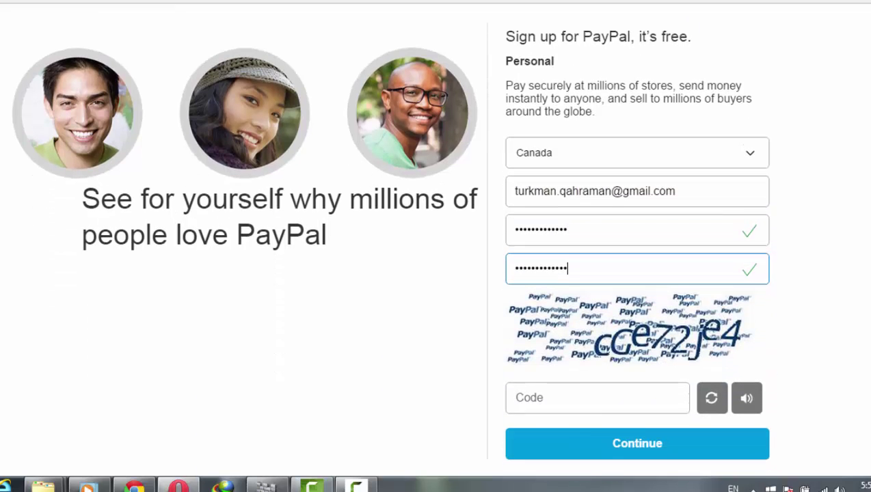
left_click(576, 398)
left_click(572, 396)
type("cge72je4")
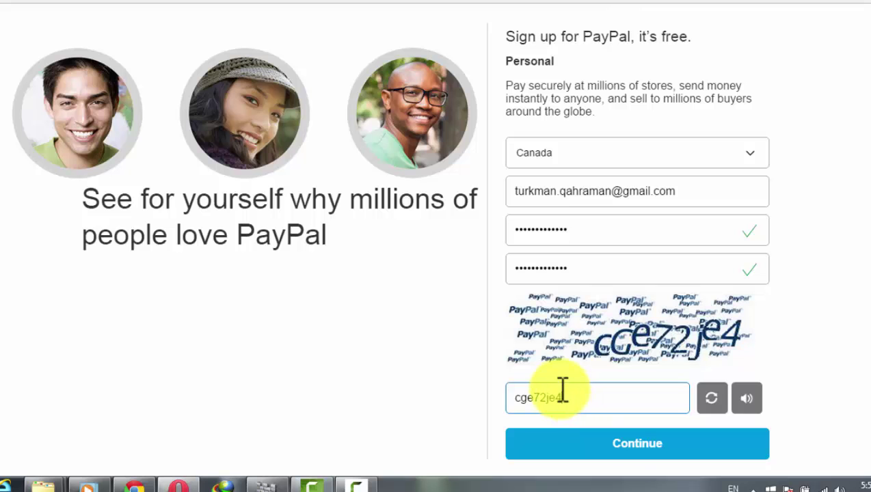
left_click(619, 445)
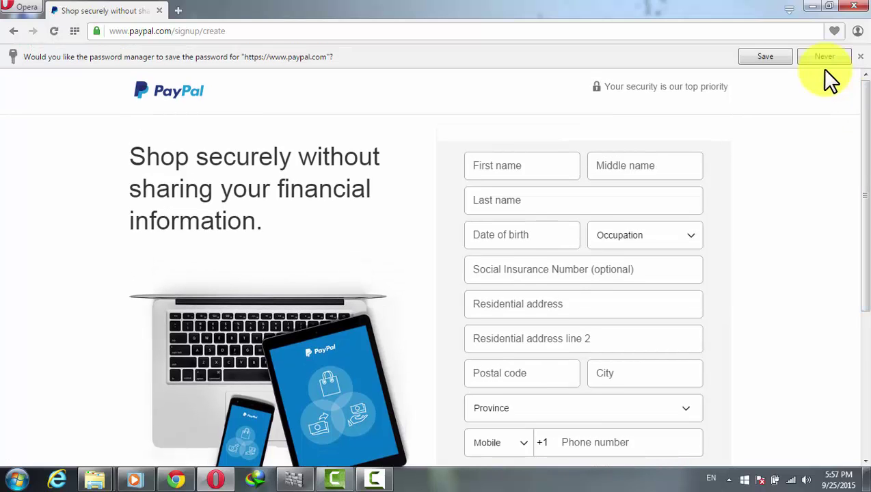
left_click(825, 56)
left_click(516, 143)
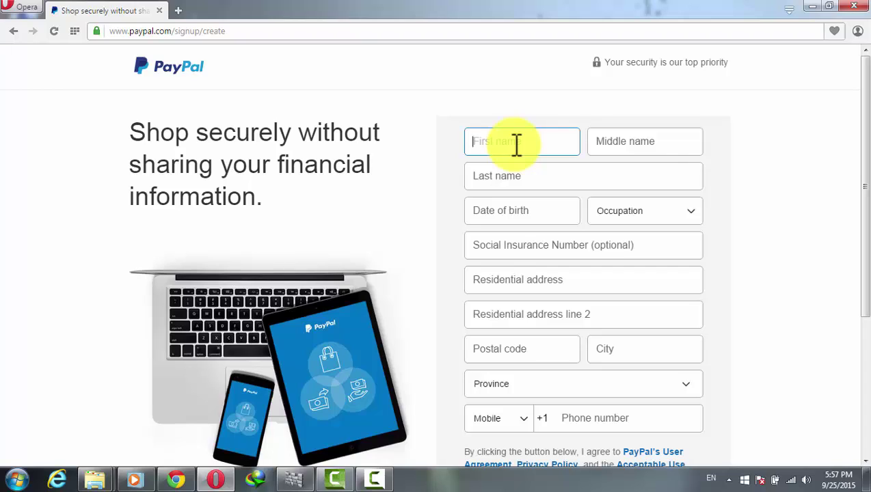
left_click(589, 144)
left_click(519, 175)
left_click(525, 209)
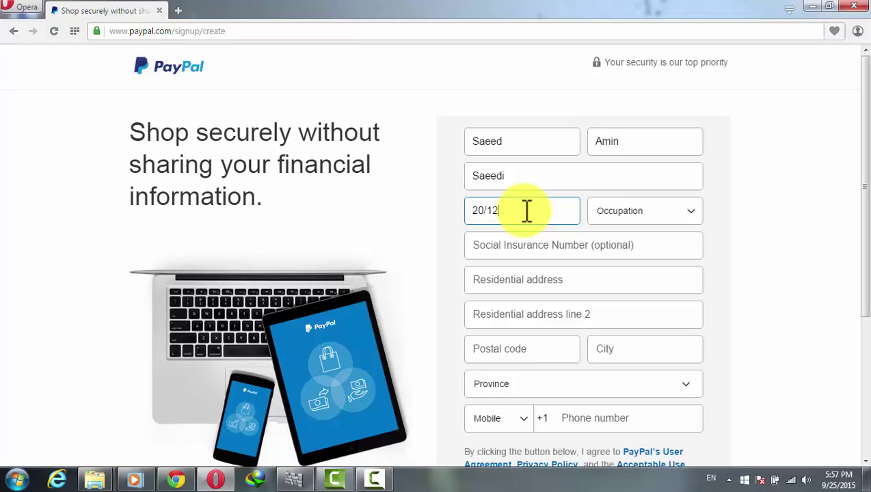
left_click(629, 213)
left_click_drag(718, 284, 722, 394)
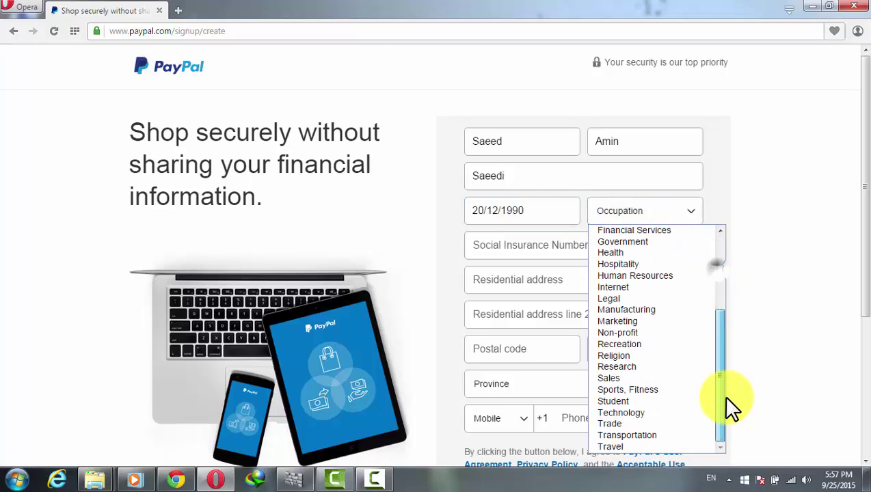
left_click(634, 448)
Step: Step through the SIN, address lines, postal code and city fields, leaving the SIN blank
left_click(539, 246)
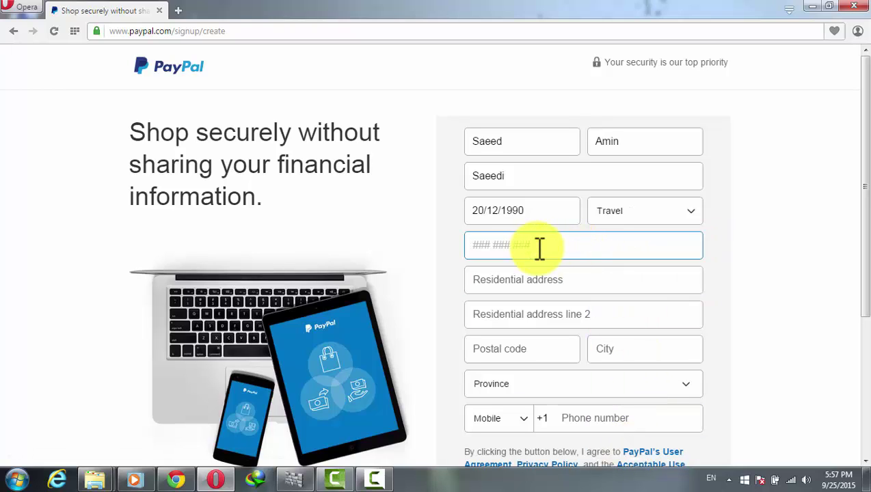
left_click(763, 258)
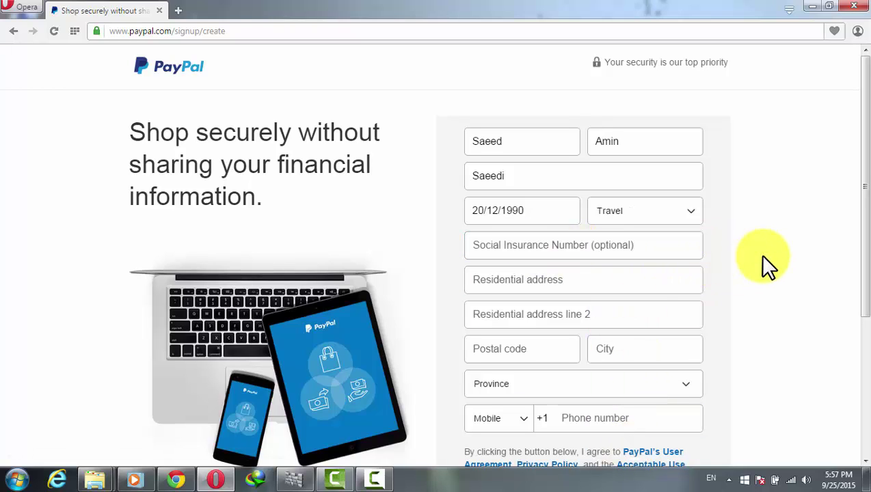
left_click(567, 280)
left_click(530, 318)
left_click(557, 349)
left_click(615, 351)
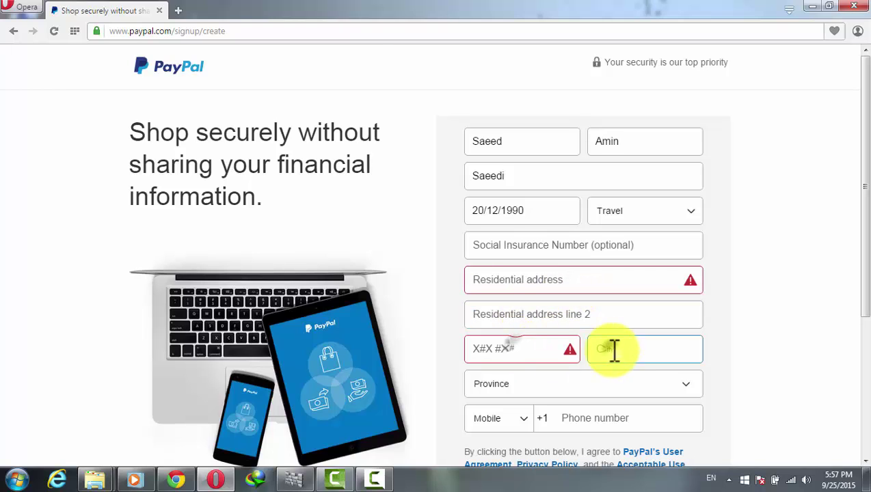
left_click(551, 249)
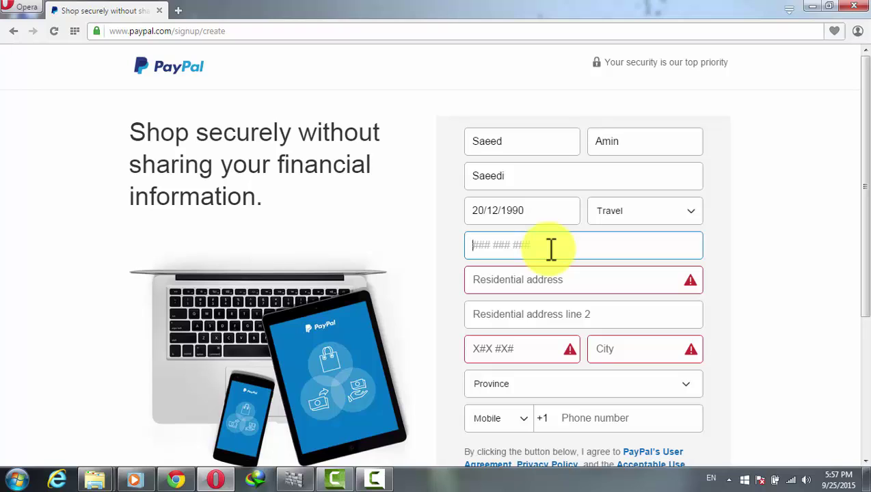
left_click(747, 249)
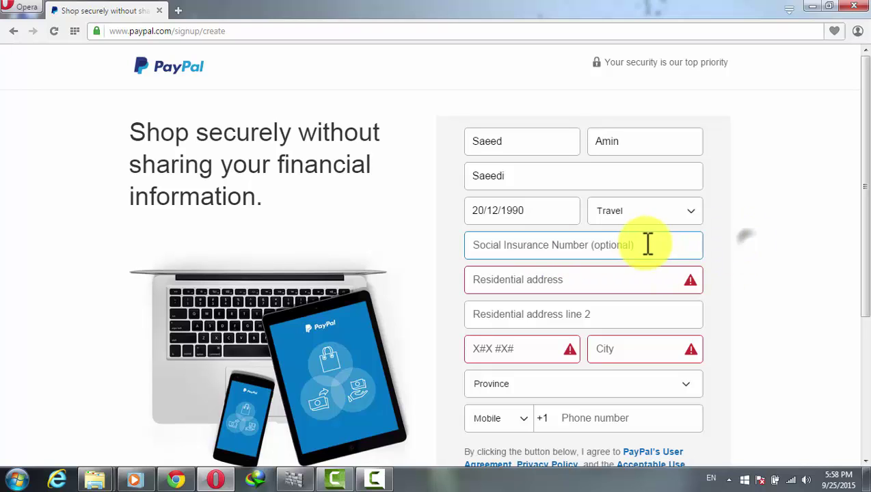
Step: Revisit the still-empty SIN and address fields in a second pass
left_click(567, 248)
left_click(580, 282)
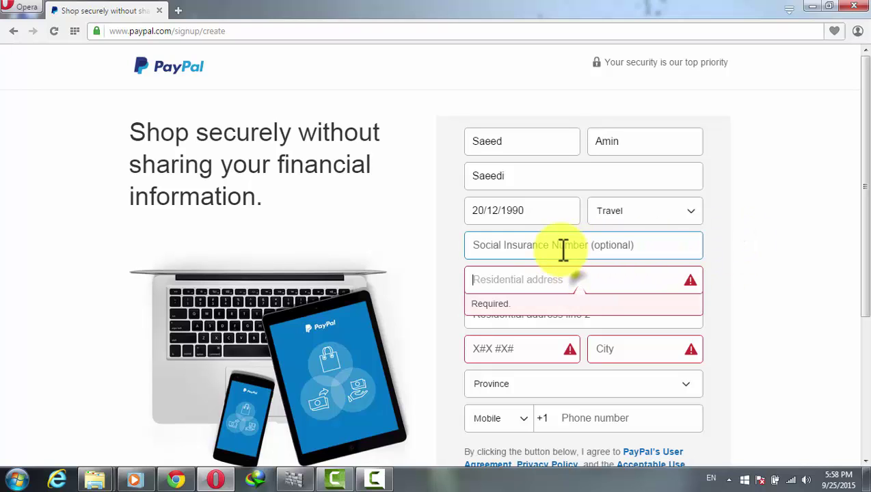
left_click(557, 321)
left_click(532, 350)
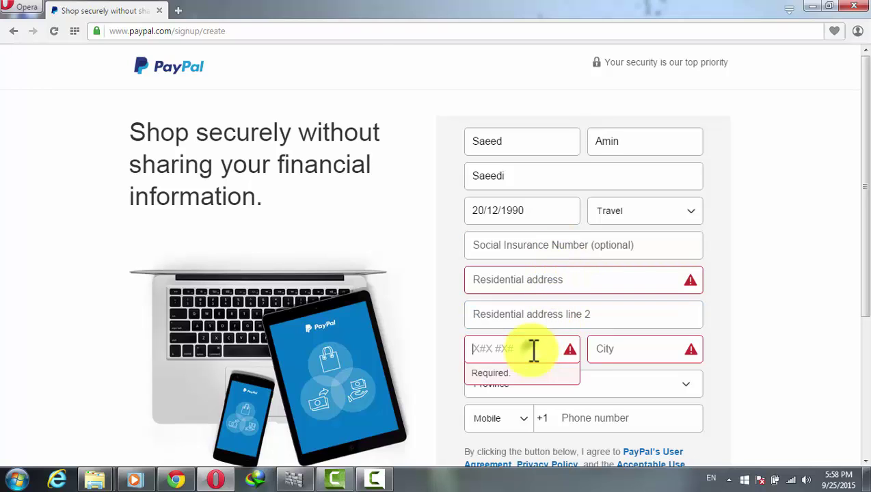
left_click(626, 352)
left_click(556, 248)
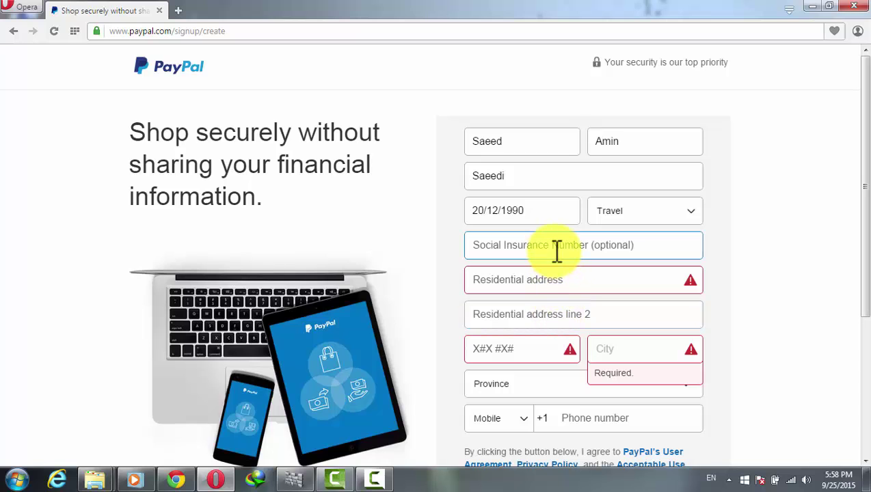
left_click(180, 10)
Step: Search Google for 'fake name' and open the Fake Name Generator site
type("fa")
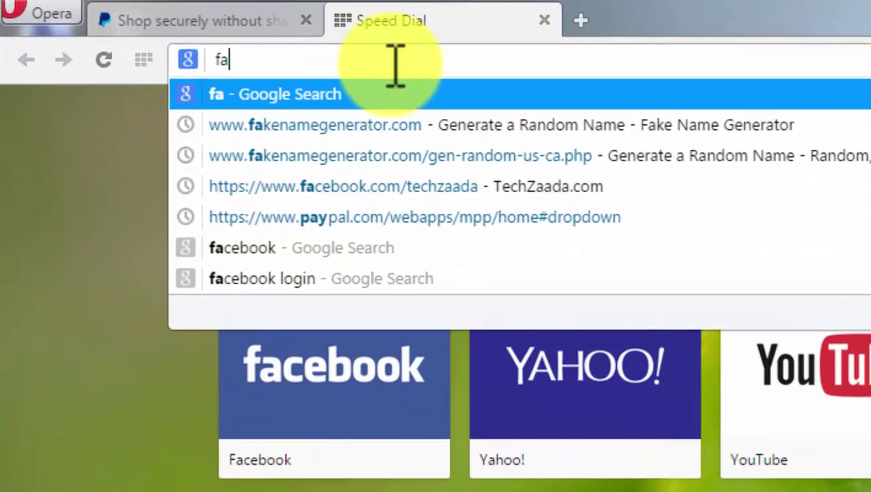
type("ke name")
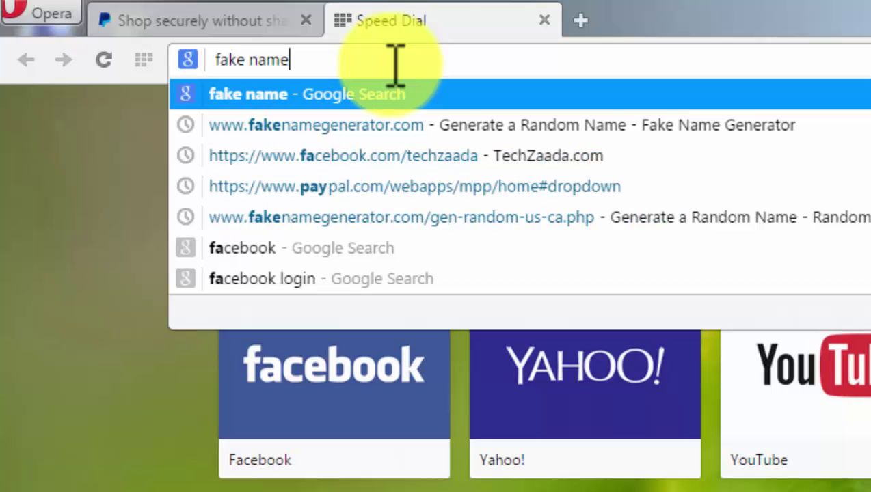
key("Return")
scroll(27, 363, "down", 5)
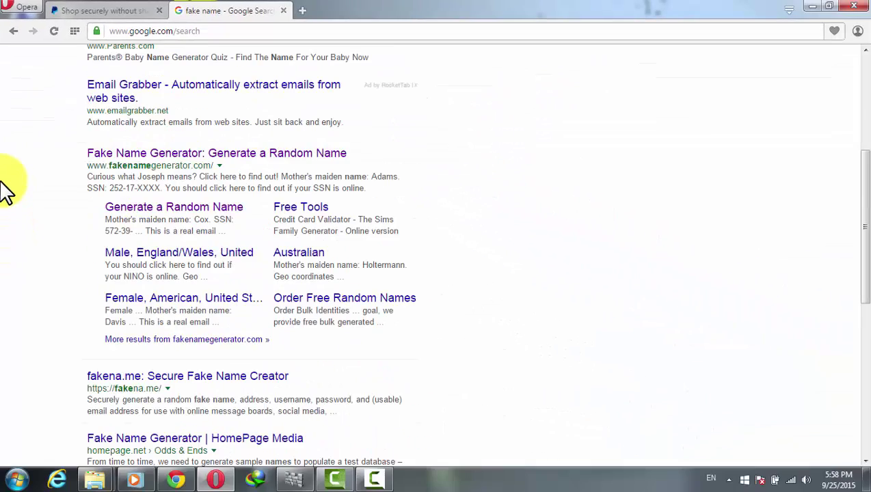
left_click_drag(80, 155, 292, 155)
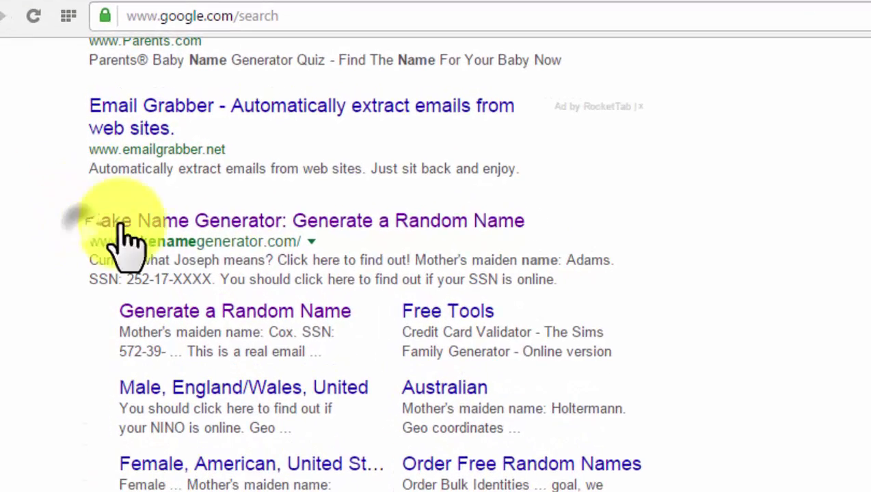
left_click_drag(443, 243, 525, 243)
left_click(590, 233)
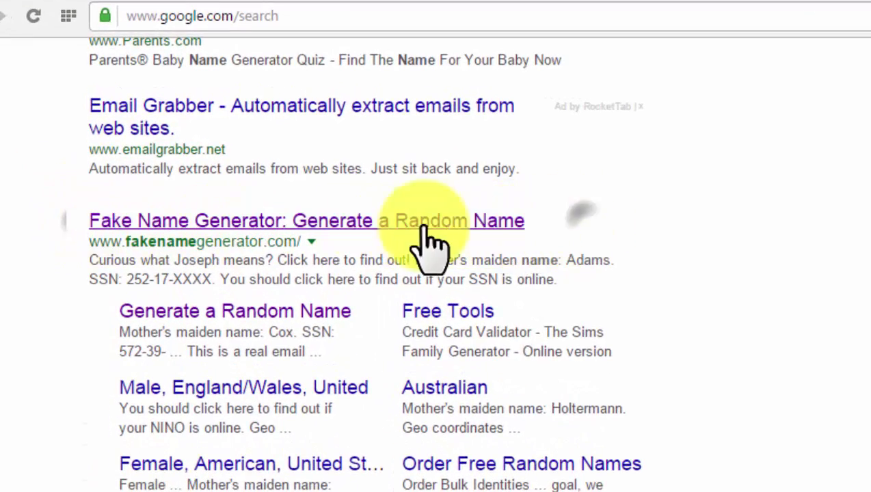
left_click(342, 213)
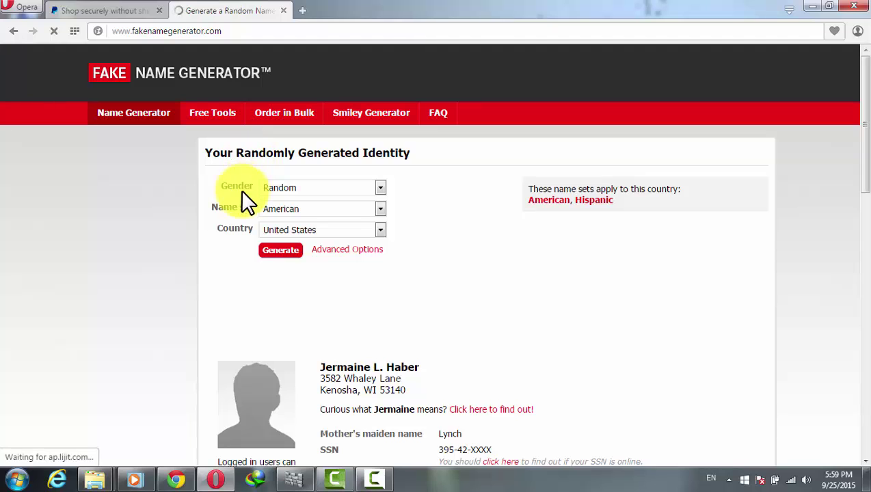
Step: Generate a new identity with Gender Male and Country Canada
left_click(377, 189)
left_click(304, 217)
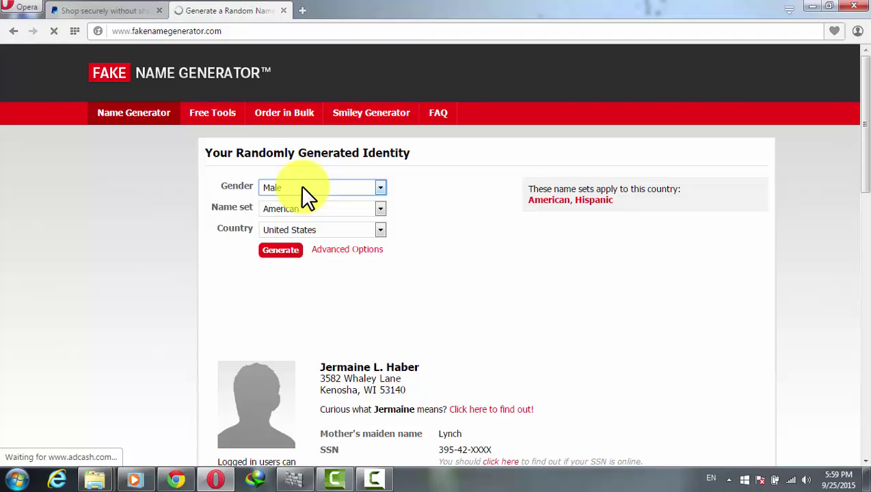
left_click(380, 229)
scroll(322, 308, "up", 2)
left_click(321, 281)
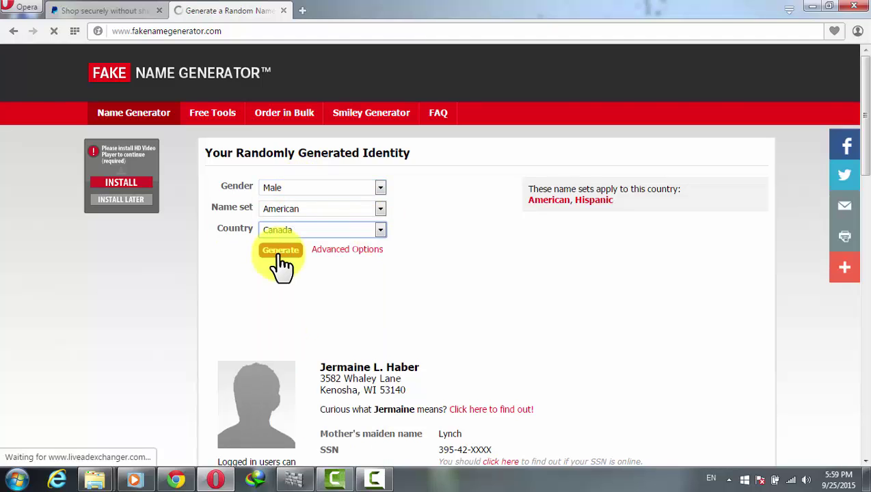
left_click(281, 251)
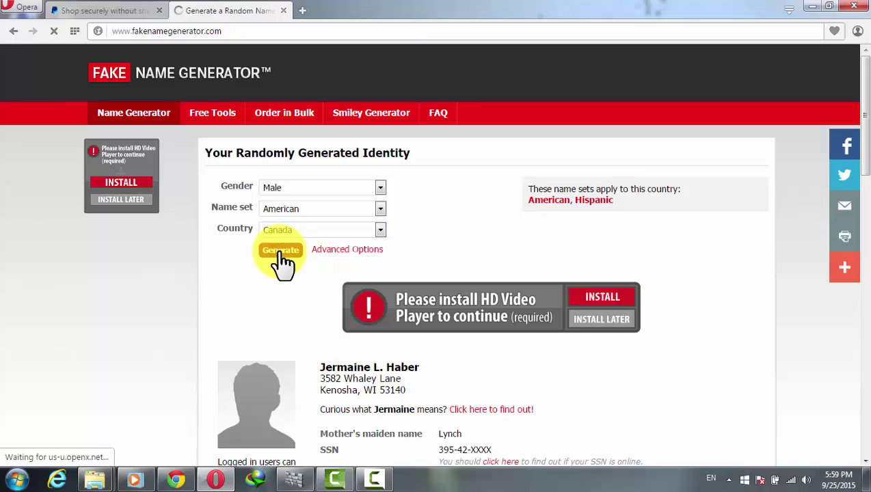
Step: Copy the generated SIN into PayPal's Social Insurance Number field
key("ctrl+Tab")
left_click(512, 244)
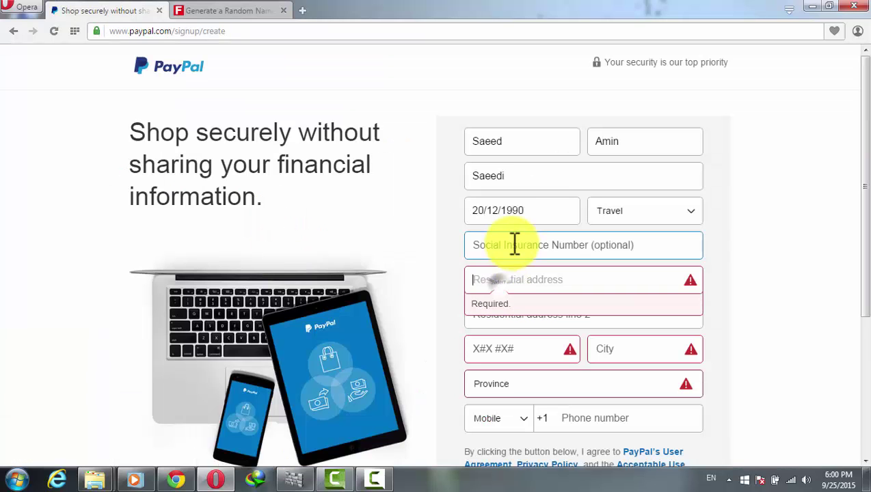
left_click(231, 9)
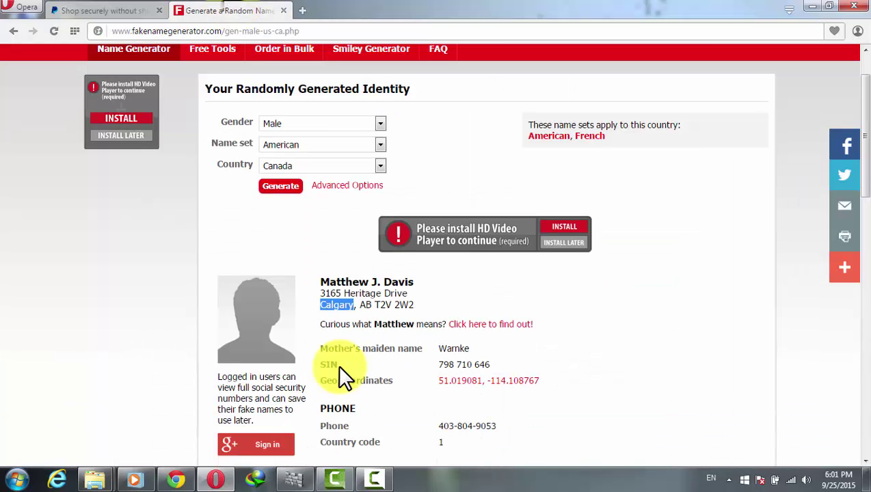
left_click_drag(491, 365, 440, 364)
key("ctrl+c")
key("ctrl+Tab")
right_click(508, 244)
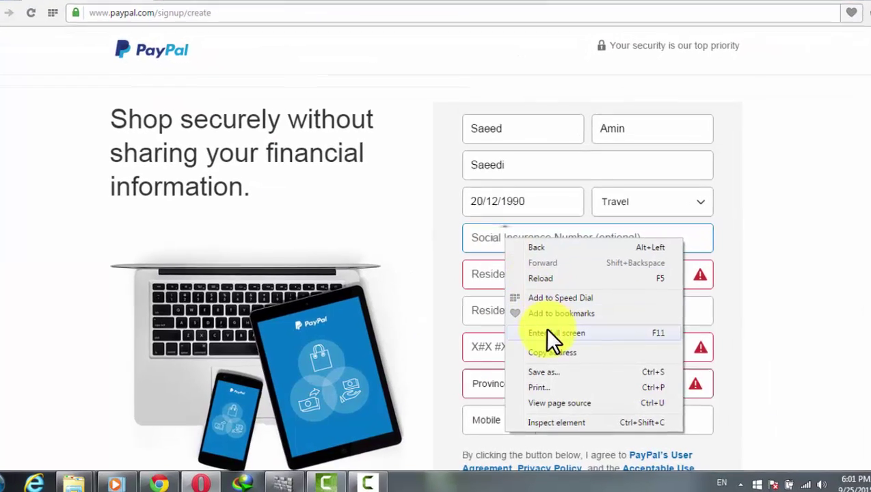
left_click(490, 247)
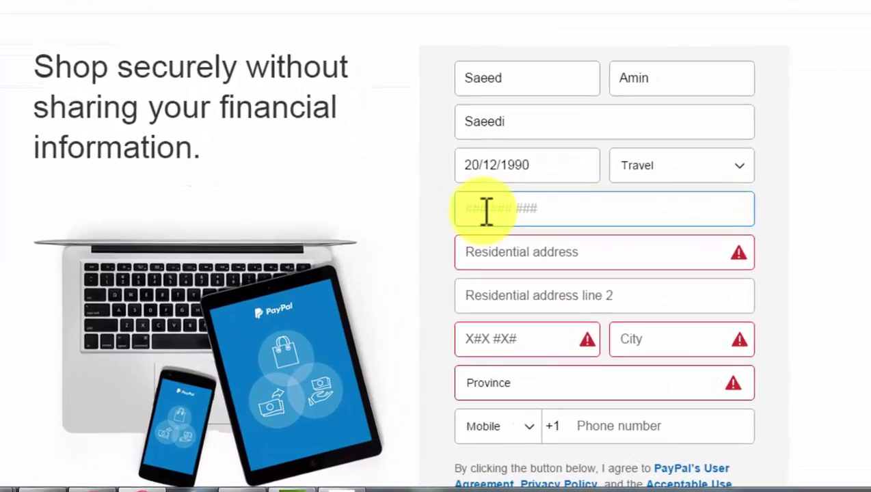
left_click(493, 246)
Step: Copy the generated street address into PayPal's residential address field
key("ctrl+Tab")
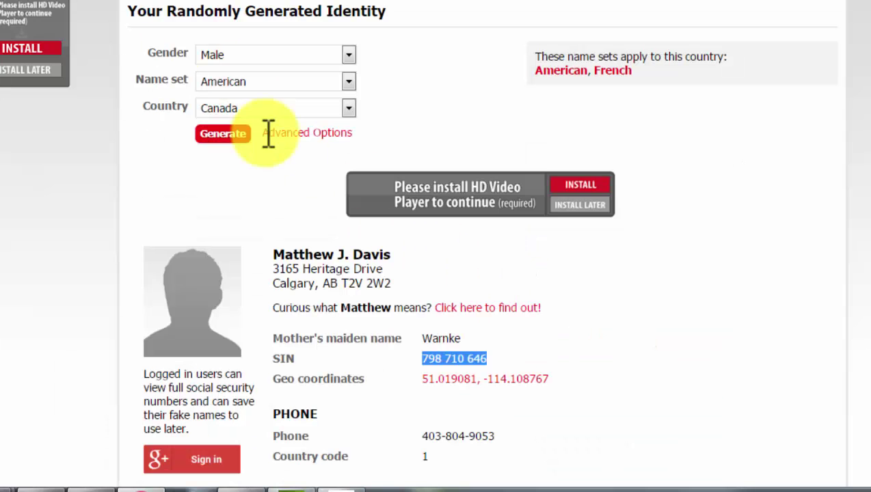
left_click_drag(383, 270, 282, 273)
key("ctrl+c")
key("ctrl+Tab")
key("ctrl+v")
key("Tab")
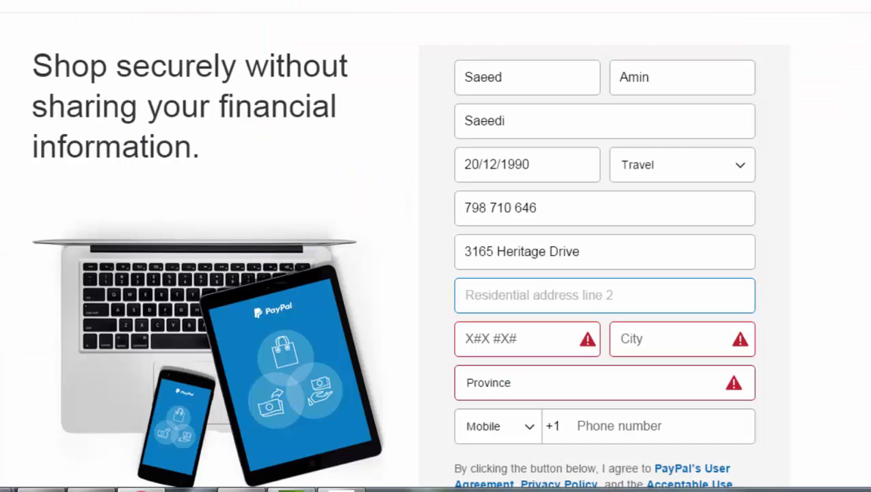
Step: Copy the generated city name and paste it into the second address line
key("ctrl+Tab")
left_click_drag(391, 285, 278, 286)
left_click(320, 286)
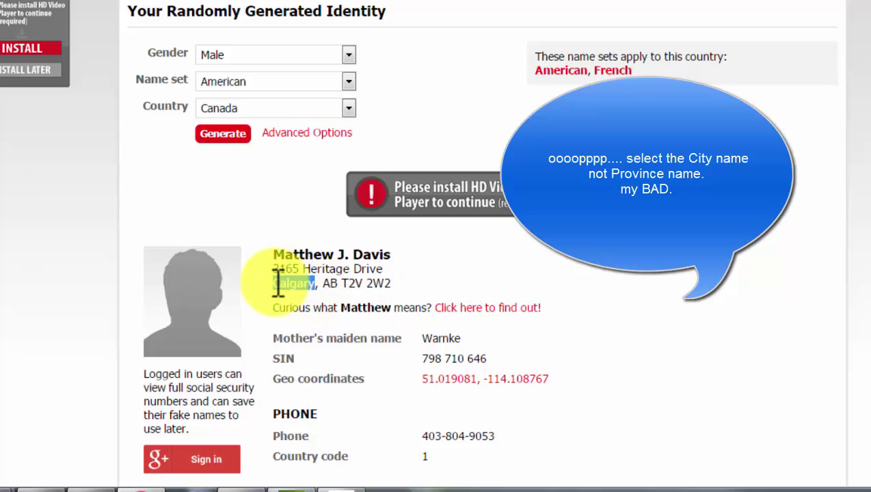
right_click(278, 287)
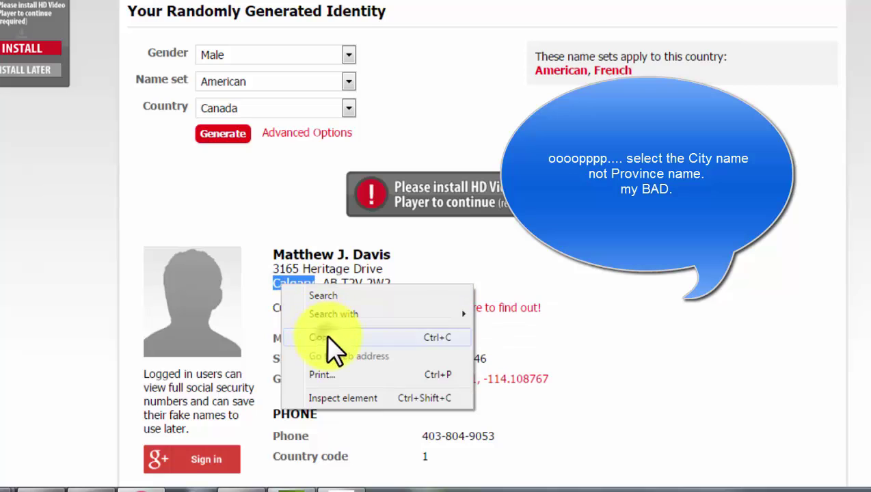
left_click(324, 338)
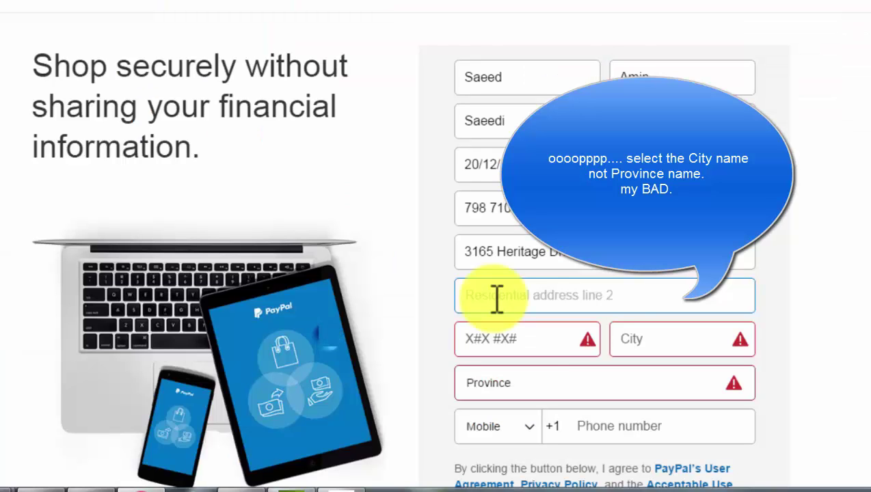
key("ctrl+v")
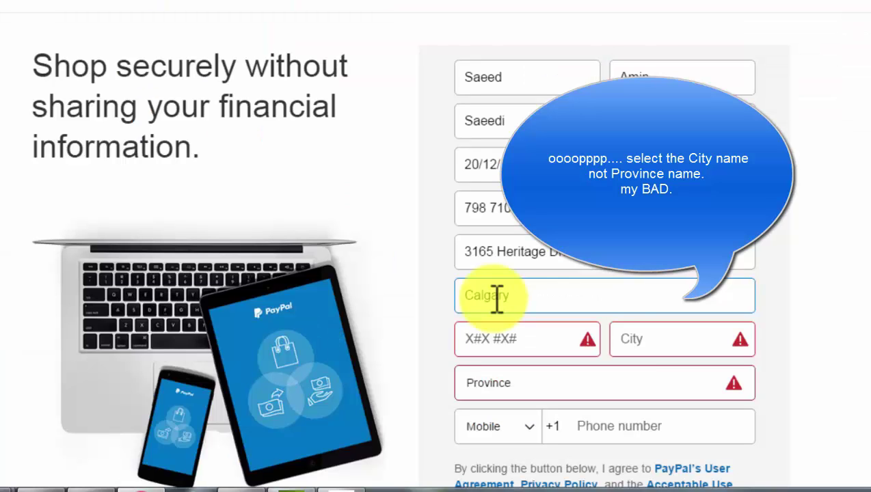
left_click(503, 333)
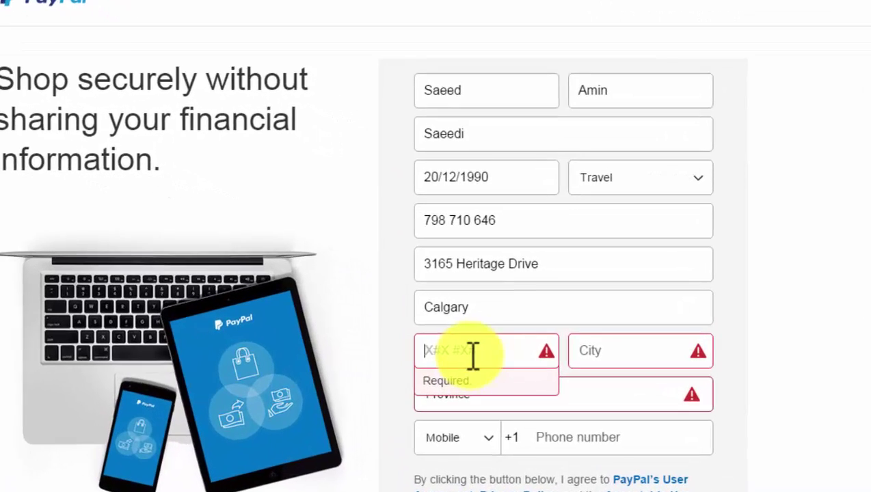
Step: Start the postal code and move the city text from the second address line into the City field
type("n5j b2v")
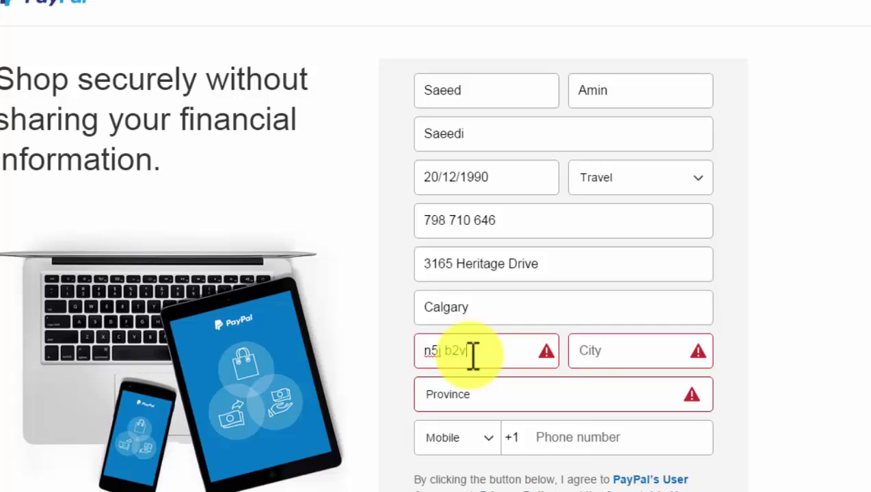
left_click(630, 353)
double_click(432, 305)
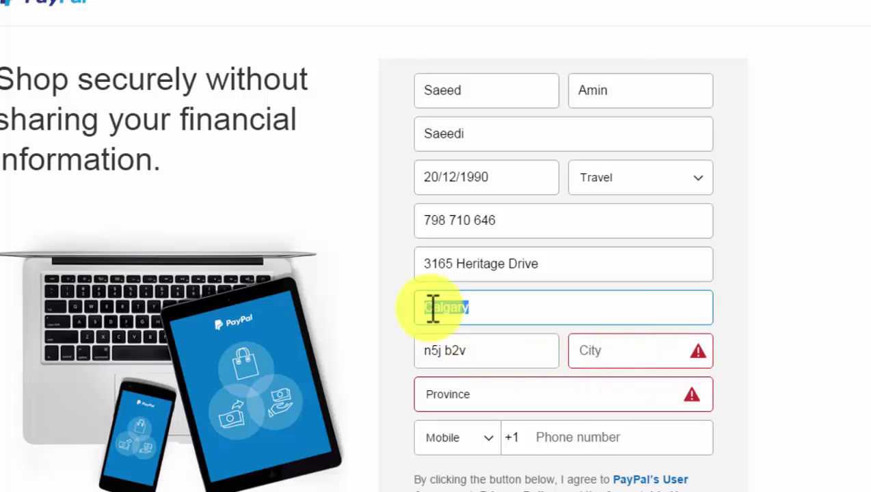
right_click(432, 307)
left_click(469, 129)
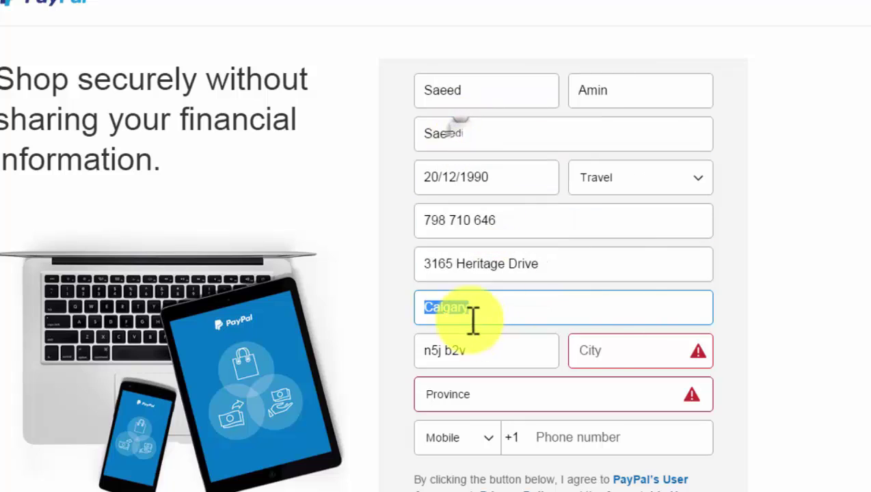
left_click(600, 352)
key("ctrl+v")
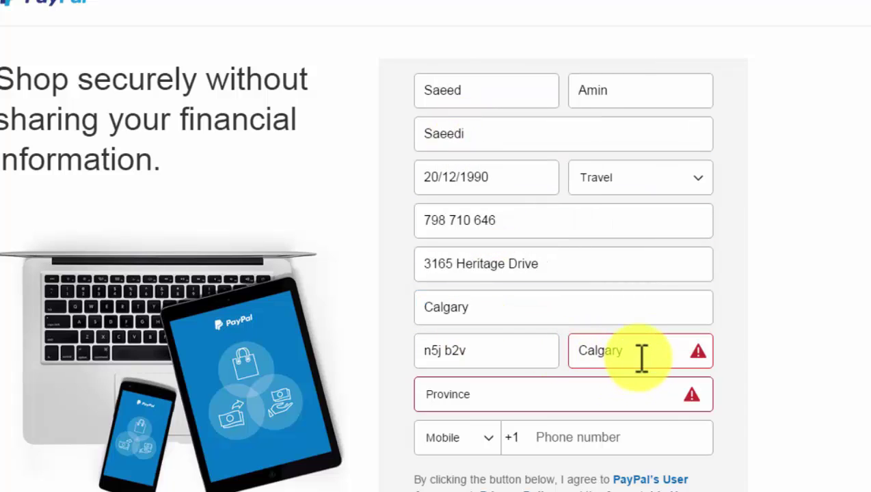
left_click(578, 351)
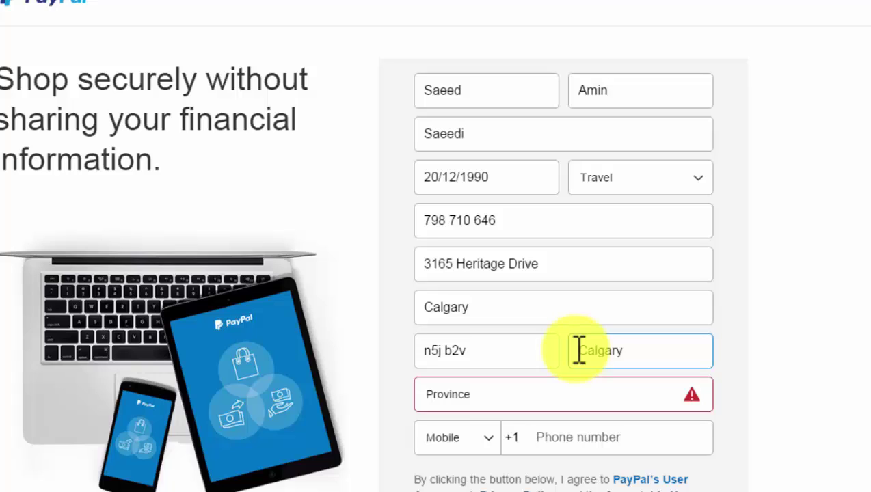
Step: Search Google for Calgary in a new tab to find its province
left_click_drag(624, 352, 576, 350)
right_click(589, 350)
left_click(605, 257)
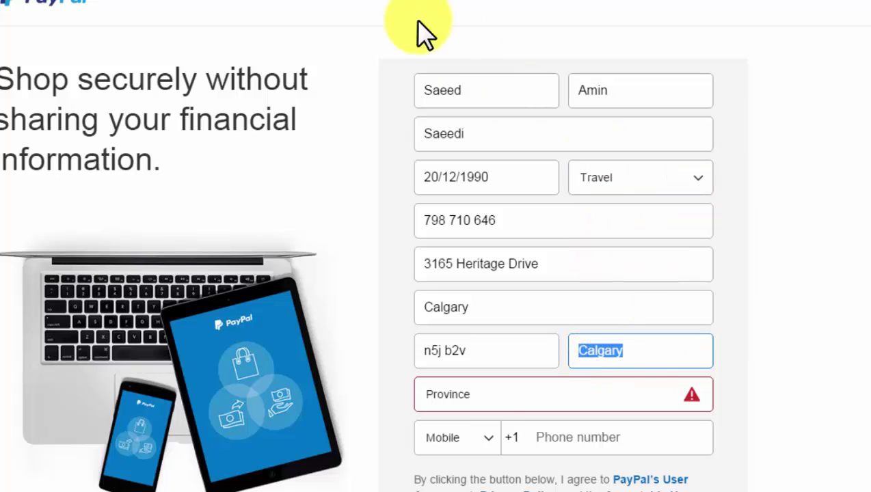
left_click(247, 4)
key("ctrl+v")
key("Return")
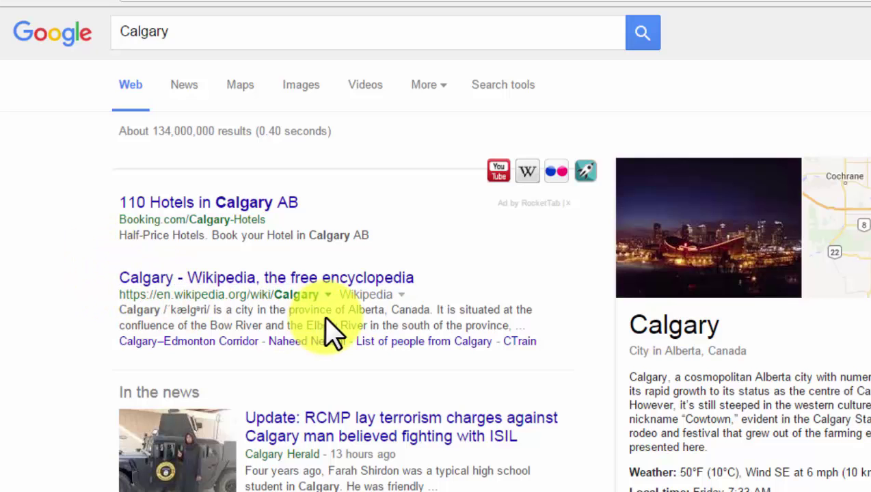
Step: Highlight the result text showing Calgary is in Alberta, Canada
left_click_drag(349, 311, 399, 315)
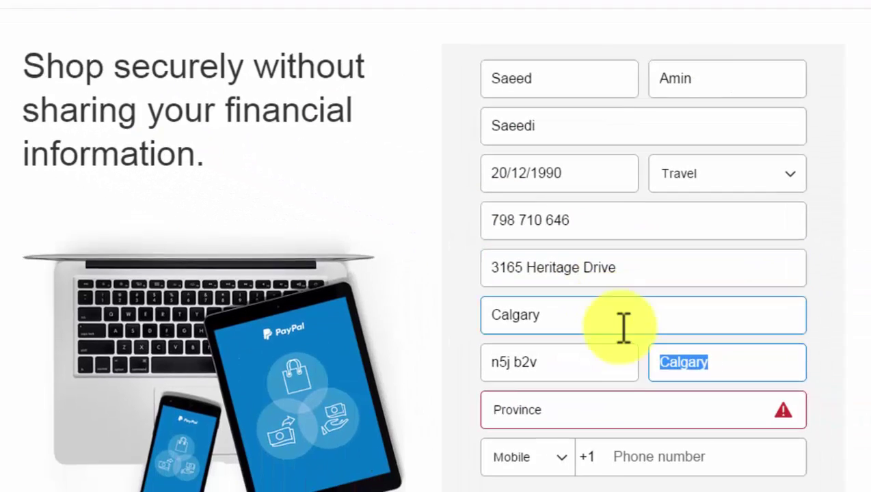
Step: Back in the PayPal form, choose Alberta as the province
left_click(790, 232)
scroll(790, 232, "down", 3)
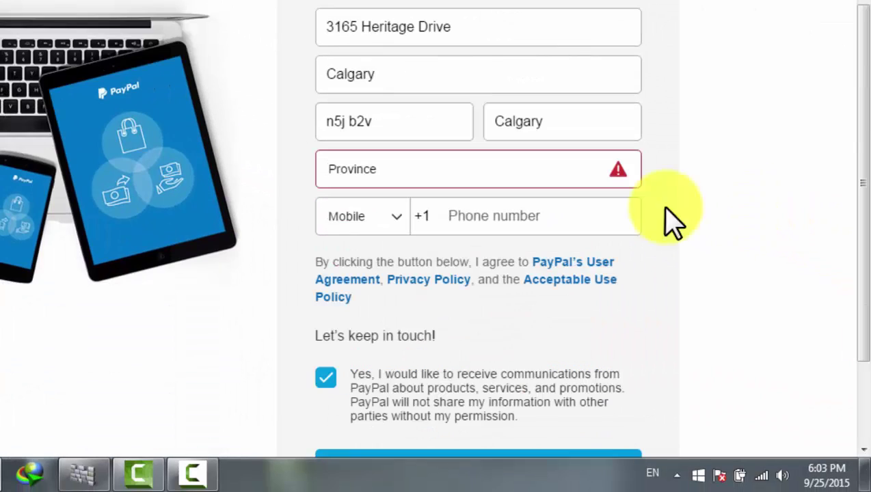
left_click(472, 186)
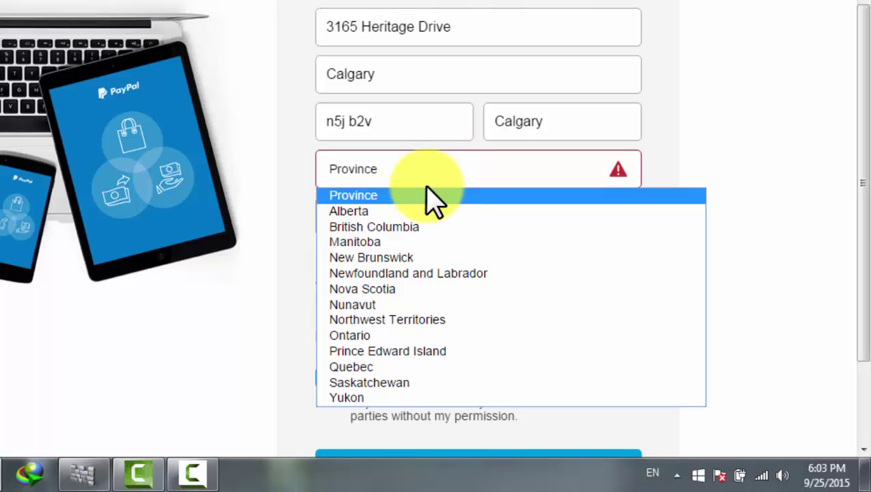
left_click(386, 212)
left_click(482, 214)
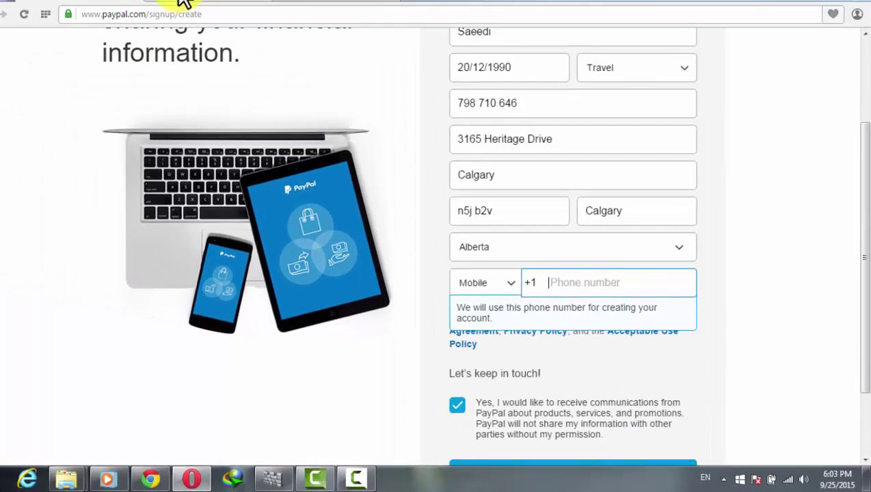
Step: Copy the generated phone number from Fake Name Generator into the Phone number field
left_click(183, 2)
scroll(565, 333, "down", 1)
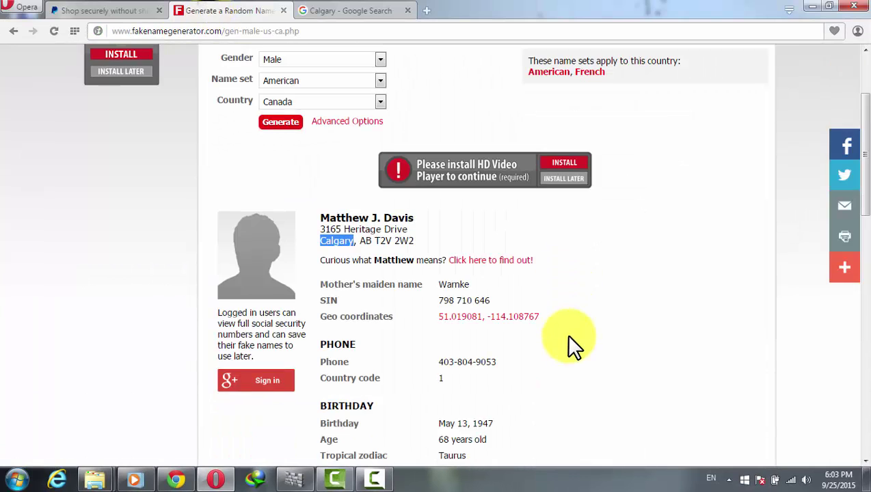
left_click_drag(497, 363, 448, 364)
right_click(448, 364)
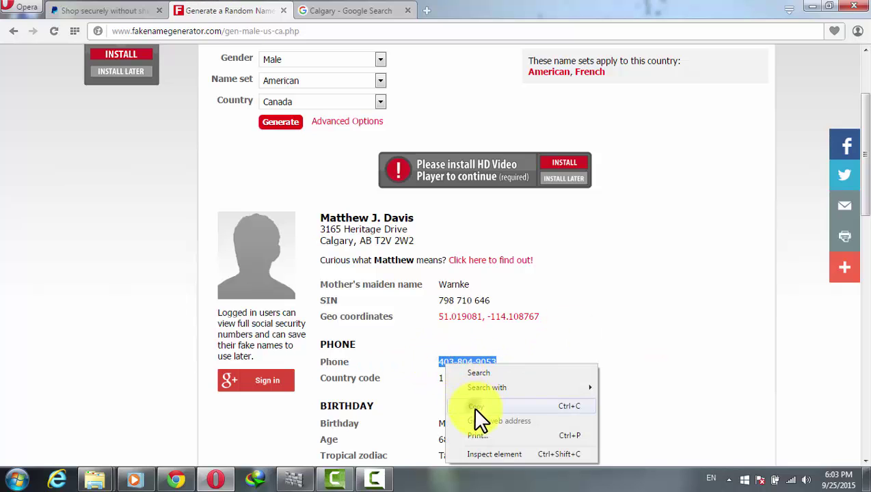
left_click(472, 406)
left_click(111, 10)
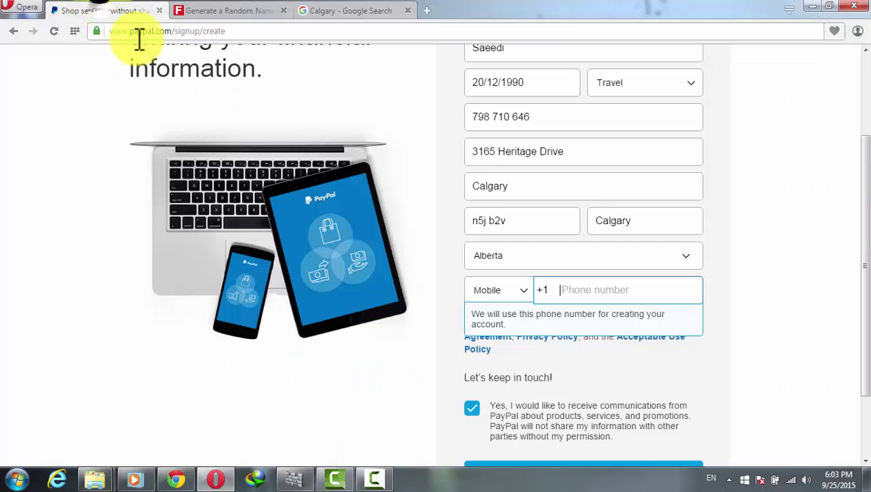
left_click(603, 290)
key("ctrl+v")
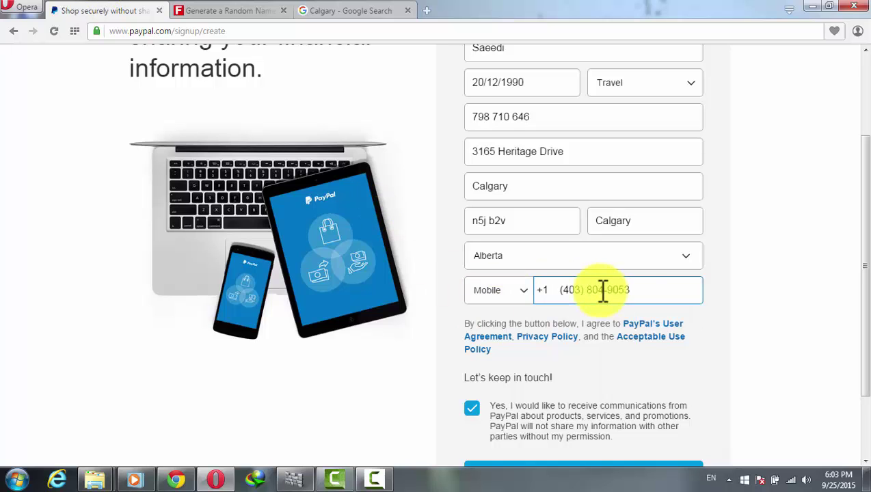
left_click(760, 264)
scroll(760, 263, "down", 2)
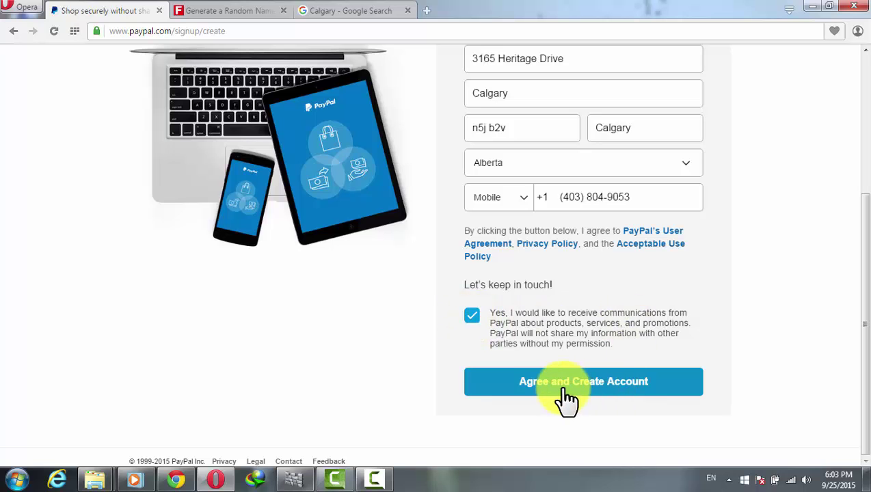
Step: Agree and create the account, choosing to link a bank first, then postponing it
left_click(661, 397)
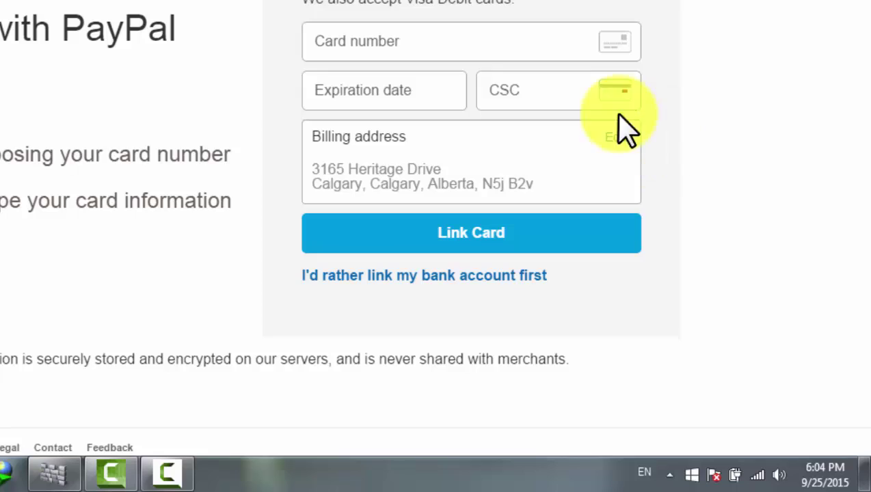
left_click(400, 58)
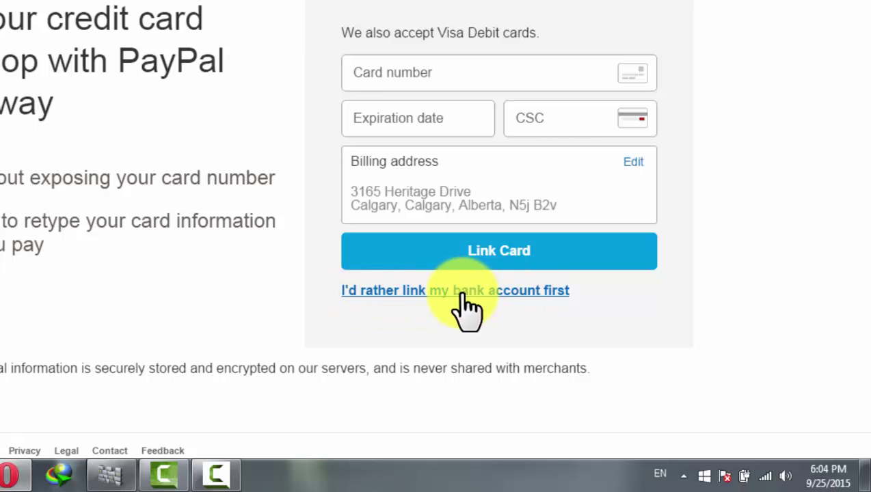
left_click(463, 293)
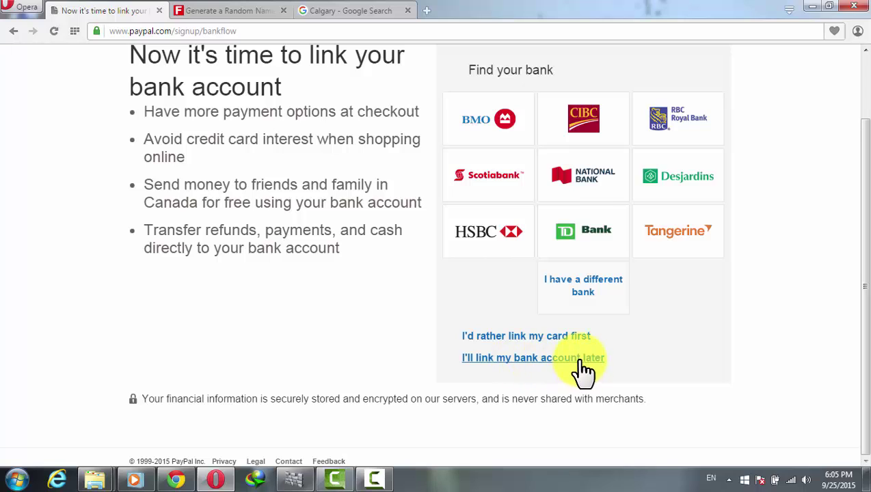
scroll(583, 372, "up", 1)
left_click(560, 434)
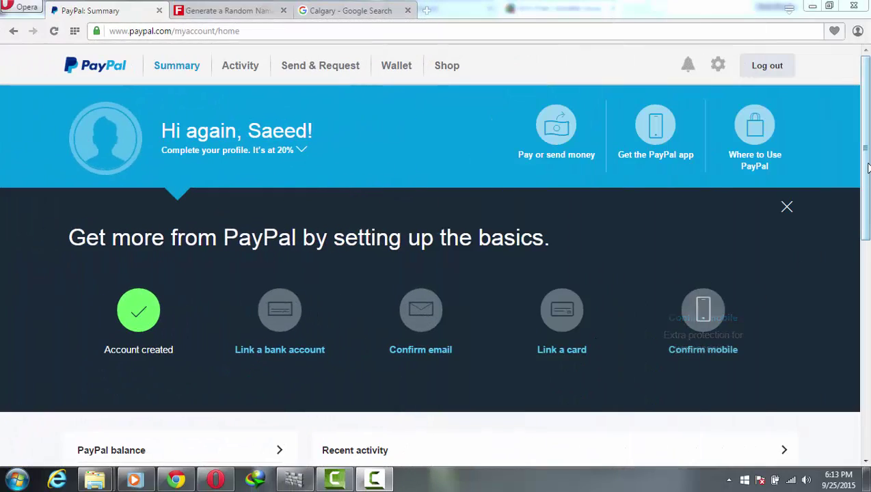
mouse_move(867, 168)
left_mouse_down()
mouse_move(867, 245)
mouse_move(867, 174)
left_mouse_up()
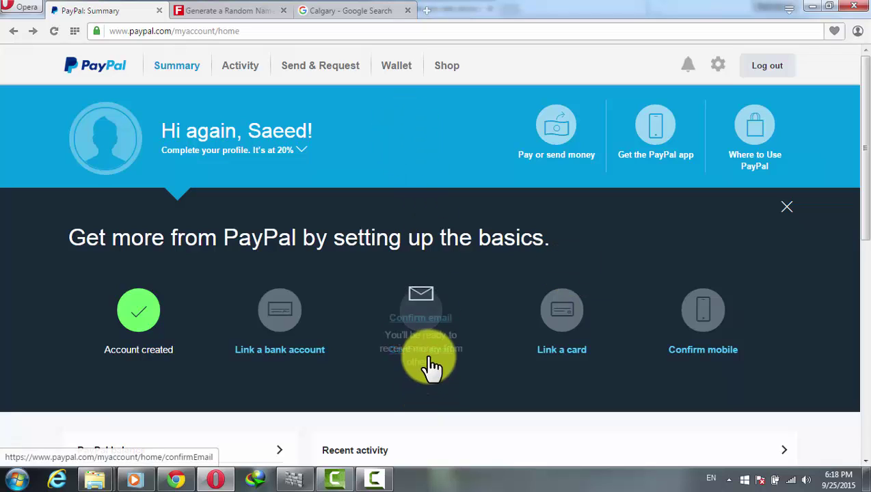
Step: Send PayPal's confirmation email, then start entering the Gmail address in the other tab
left_click(418, 328)
left_click(279, 229)
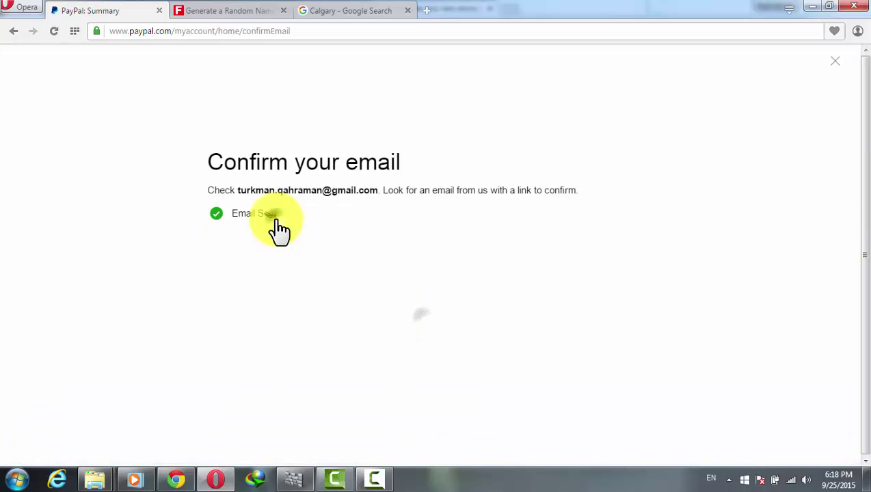
left_click(228, 12)
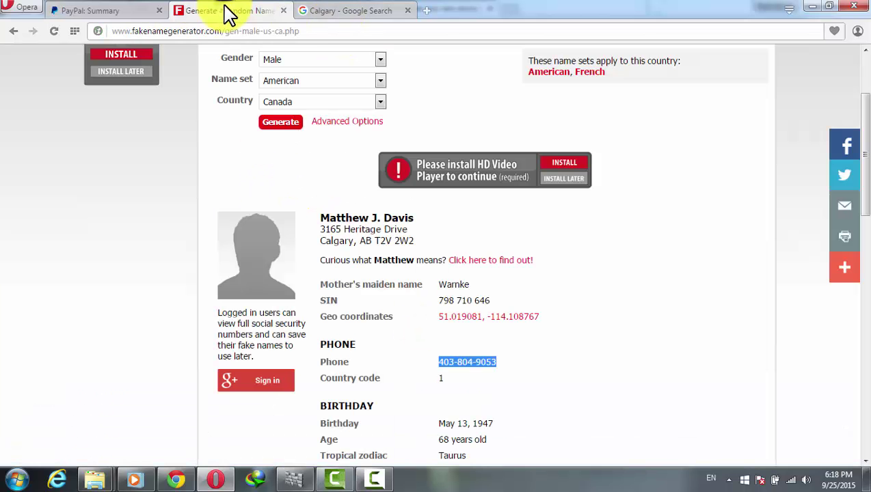
left_click(305, 31)
type("mail.google.com/mail/u/0/#inbox")
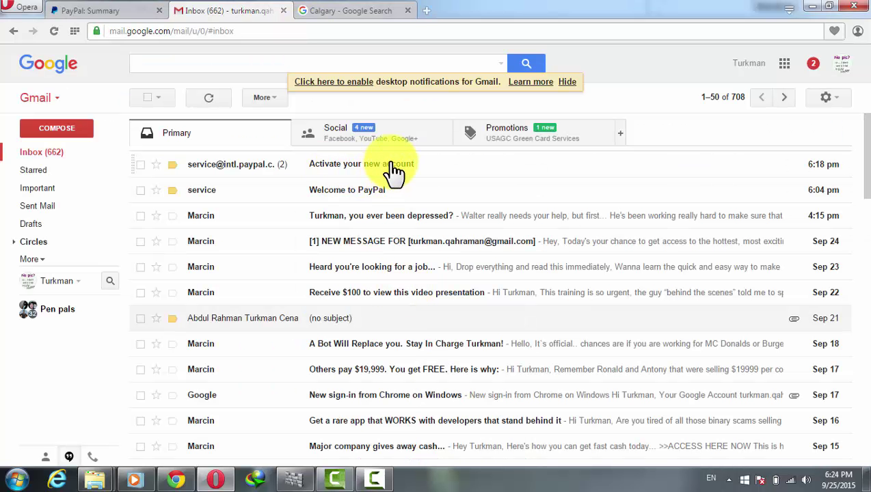
Step: Open PayPal's 'Activate your new account' email and follow its 'Confirm my email address' link
left_click(394, 168)
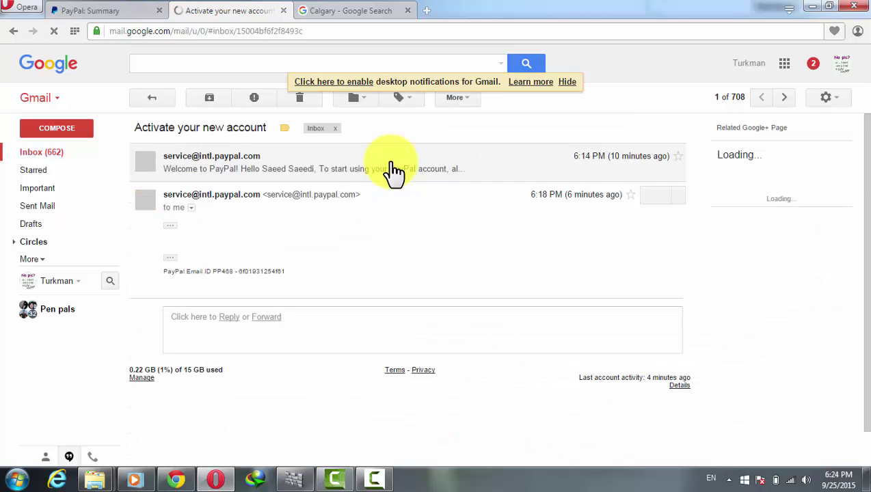
left_click(332, 171)
left_click(241, 286)
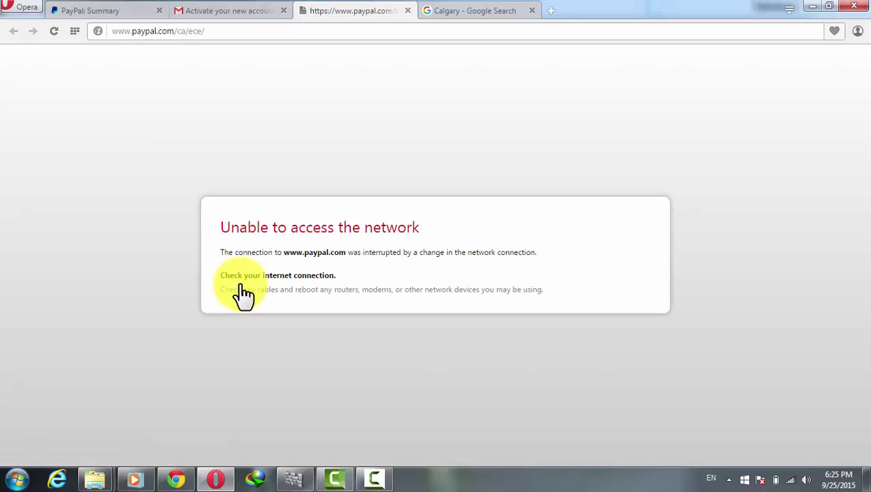
Step: Close the PayPal error and Calgary search tabs, then minimize Opera and Chrome
left_click(409, 11)
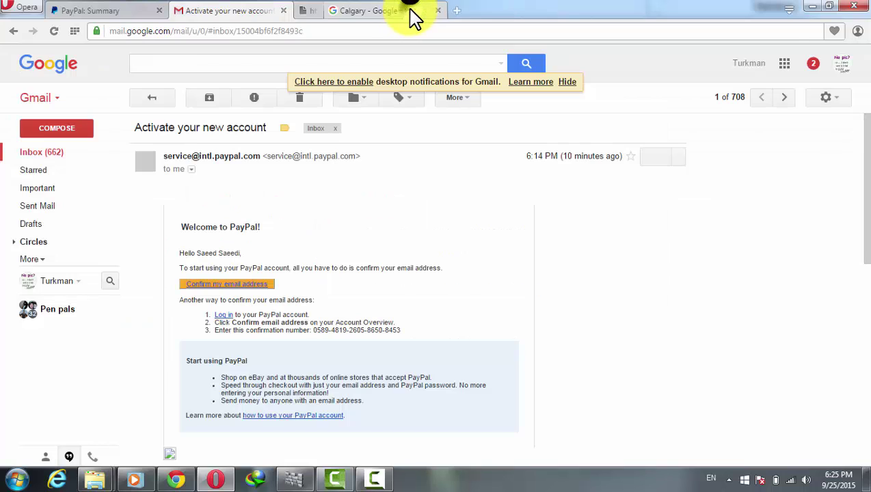
left_click(408, 11)
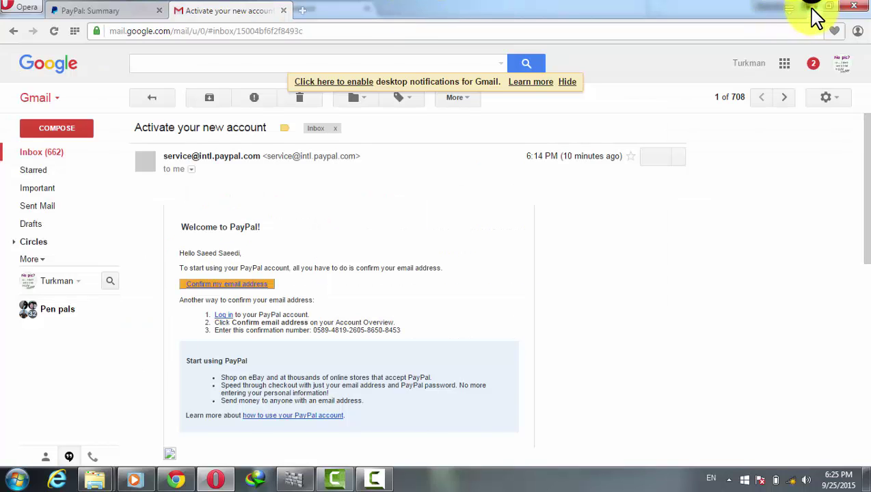
left_click(811, 8)
left_click(810, 11)
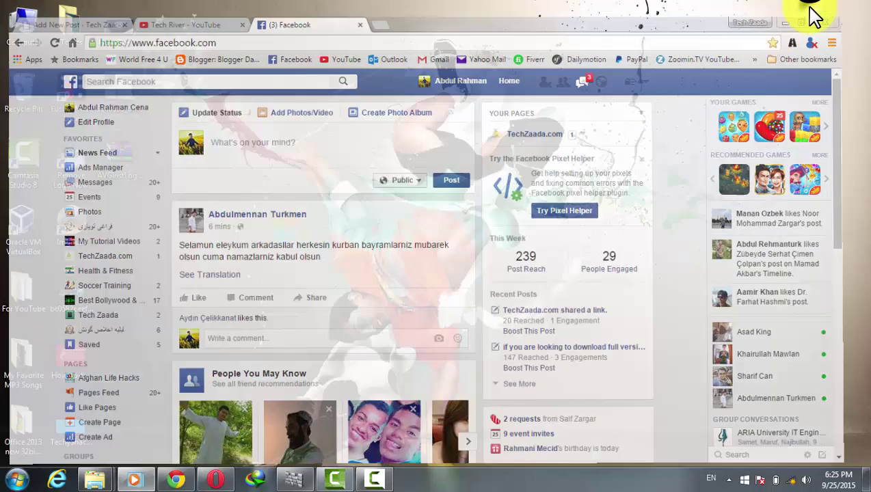